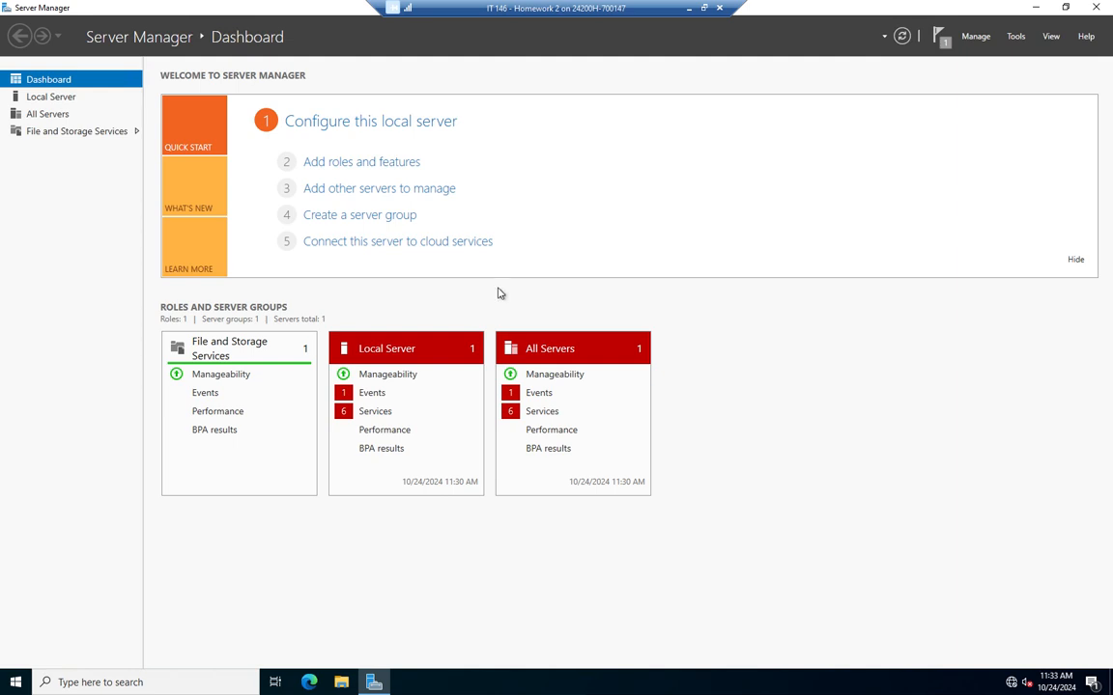
Confirm the Ethernet adapter's IPv4 settings use 172.16.1.10 as preferred DNS, then close Network Connections
{"action": "left_click", "coordinate": [345, 125]}
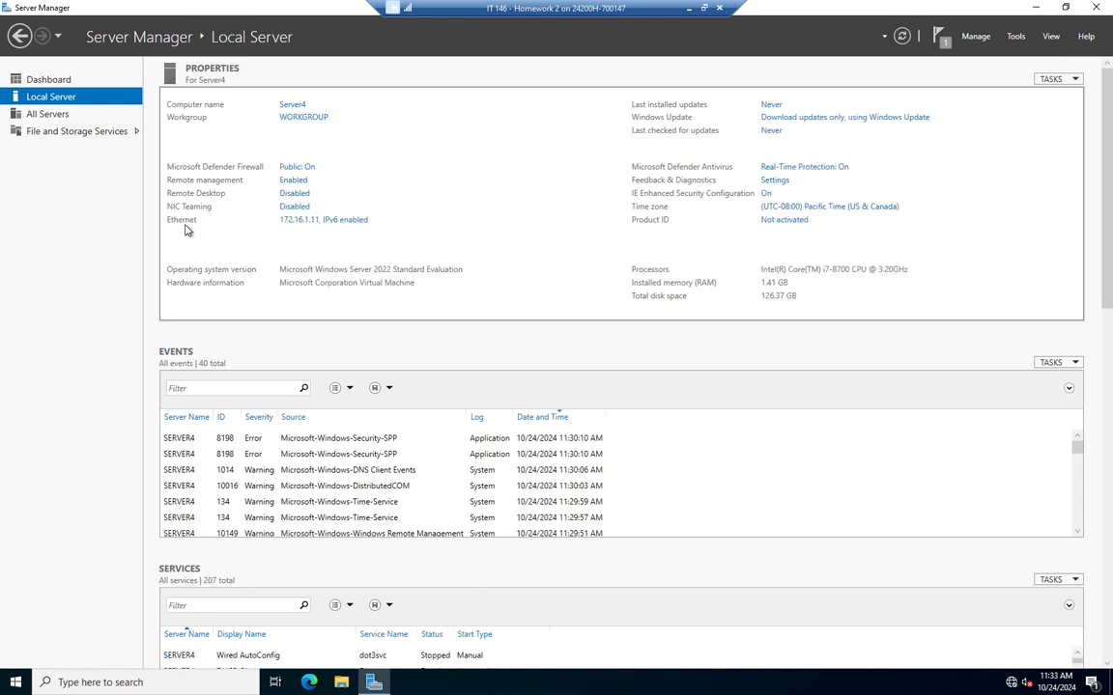
{"action": "left_click", "coordinate": [319, 222]}
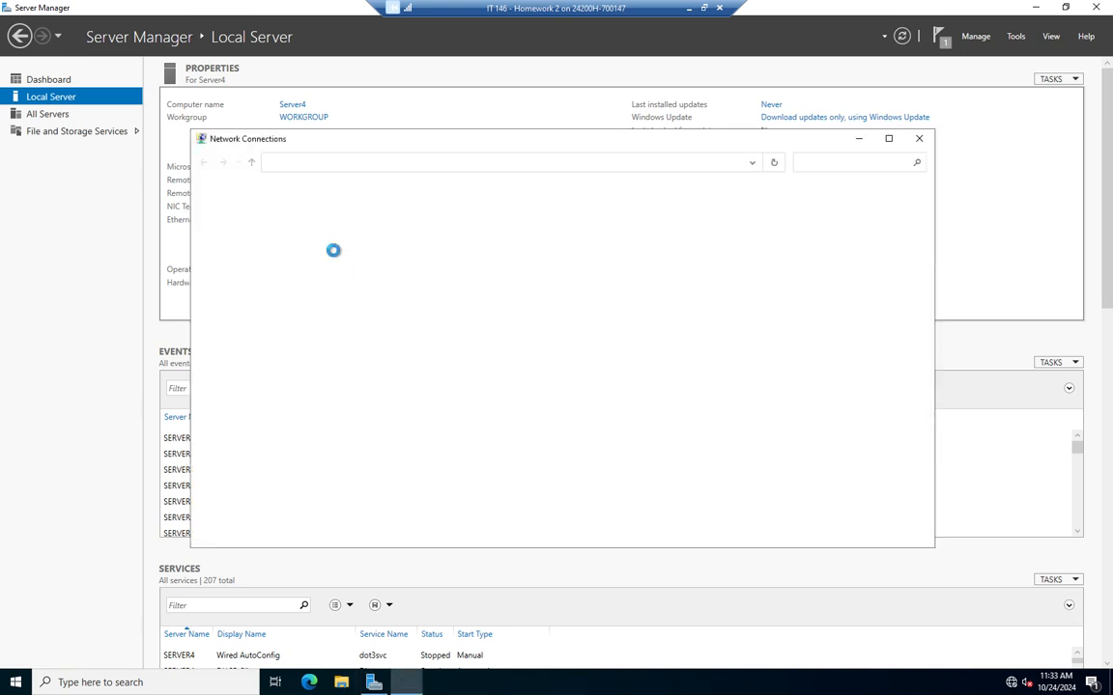
{"action": "right_click", "coordinate": [293, 223]}
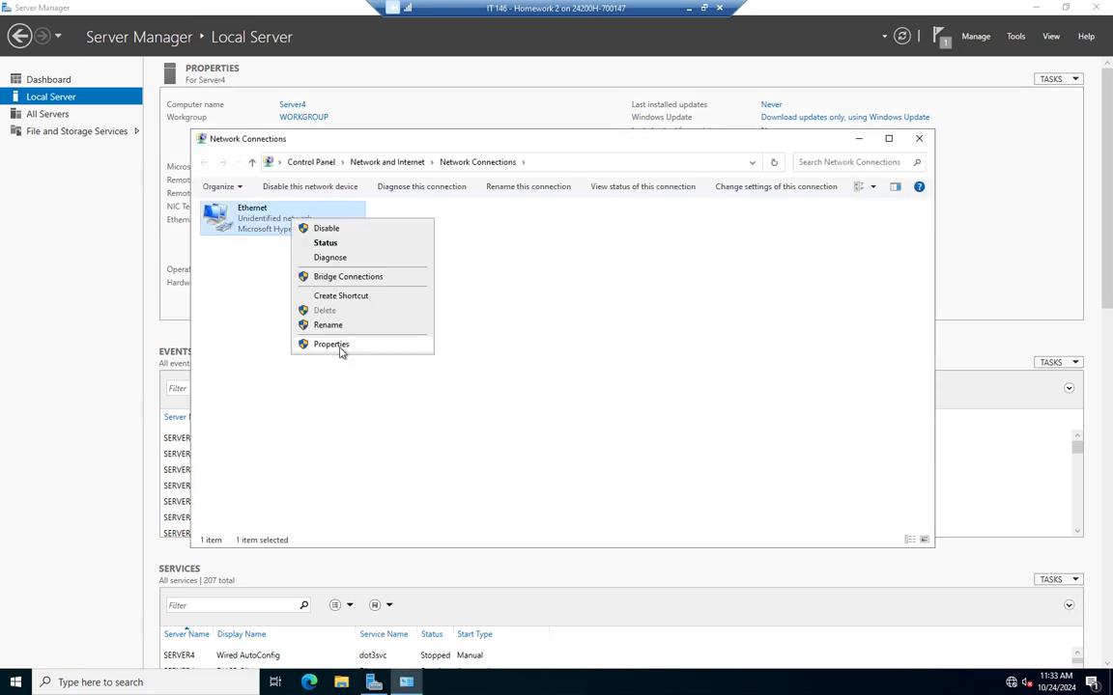
{"action": "left_click", "coordinate": [339, 343]}
{"action": "left_click", "coordinate": [289, 339]}
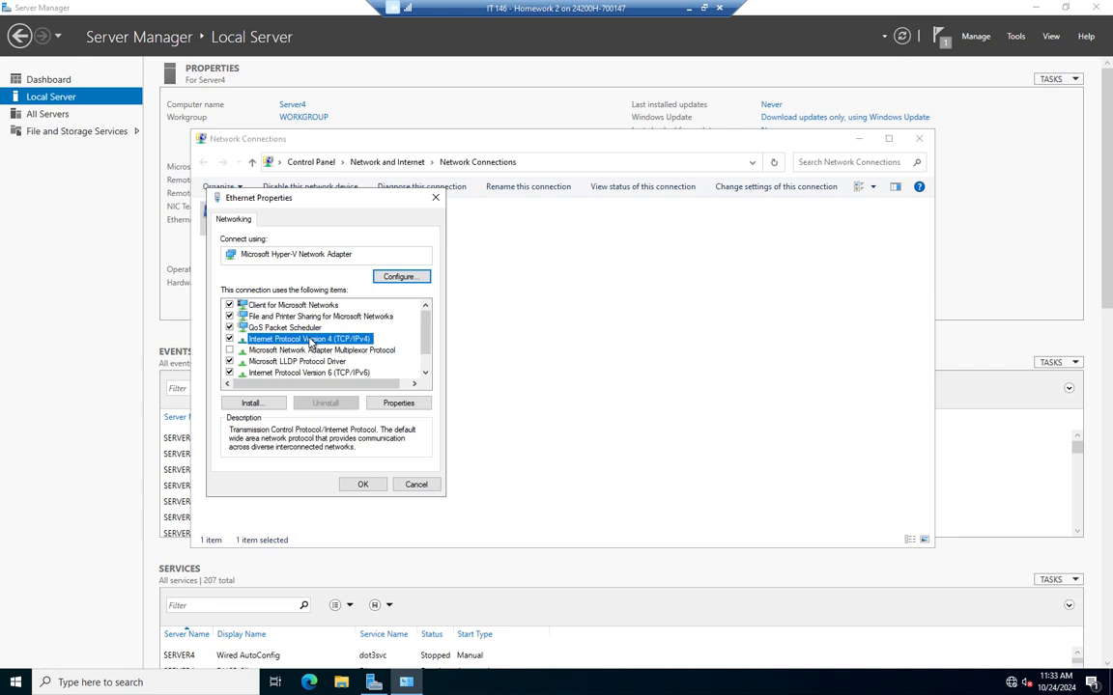
{"action": "left_click", "coordinate": [399, 404]}
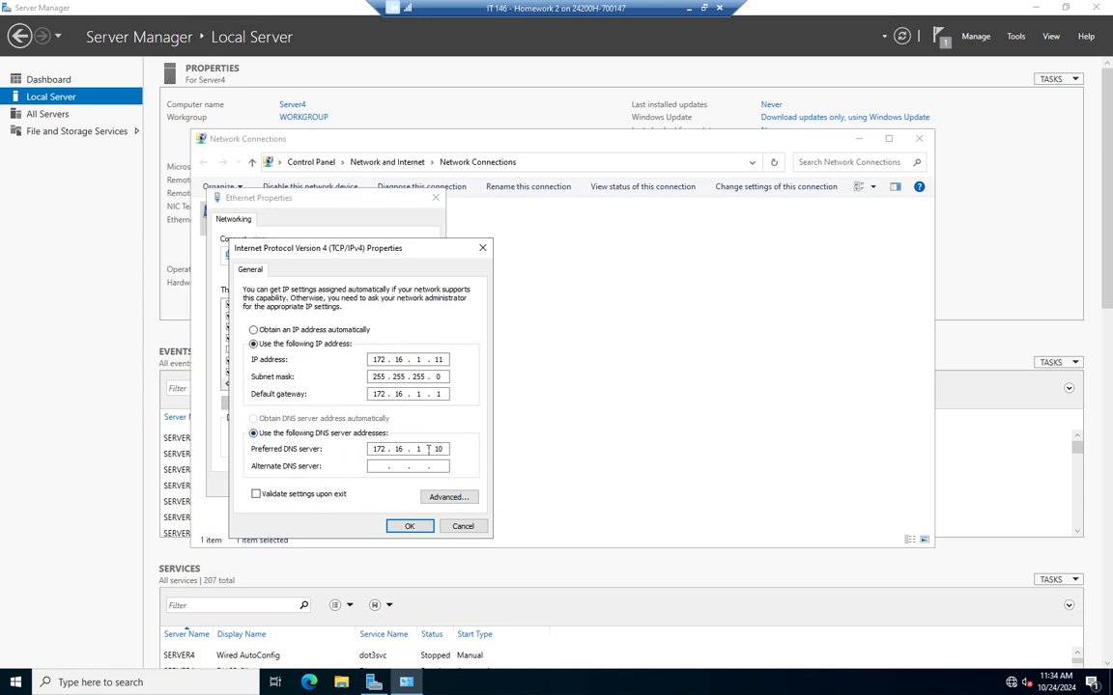
{"action": "left_click", "coordinate": [406, 526]}
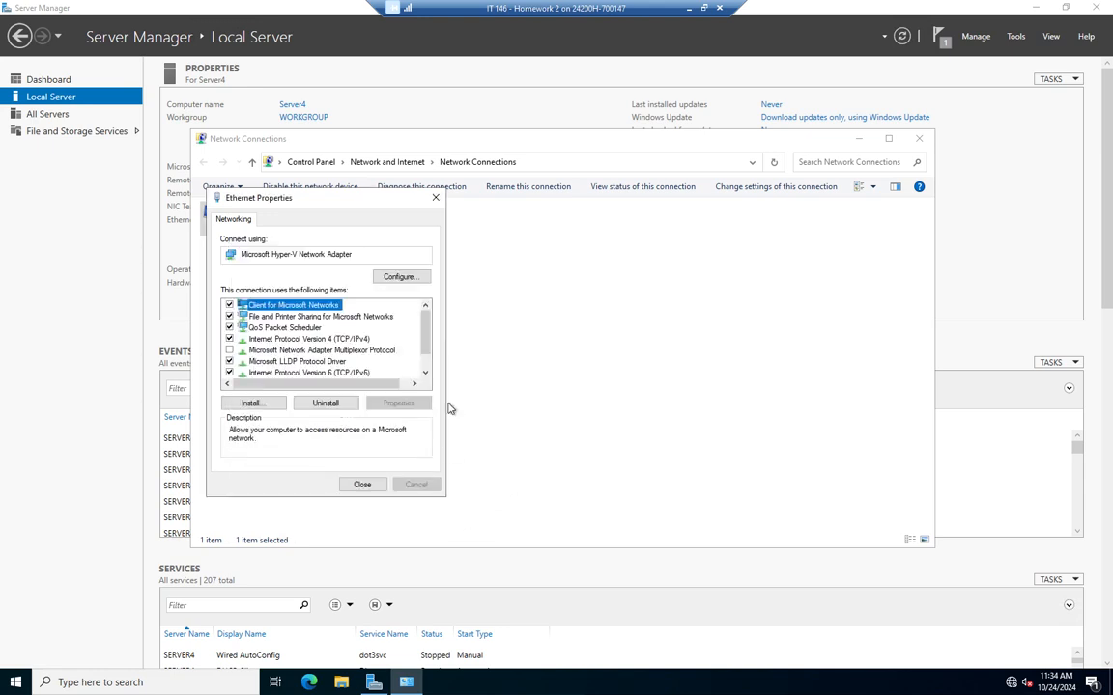
{"action": "left_click", "coordinate": [365, 485]}
{"action": "left_click", "coordinate": [918, 138]}
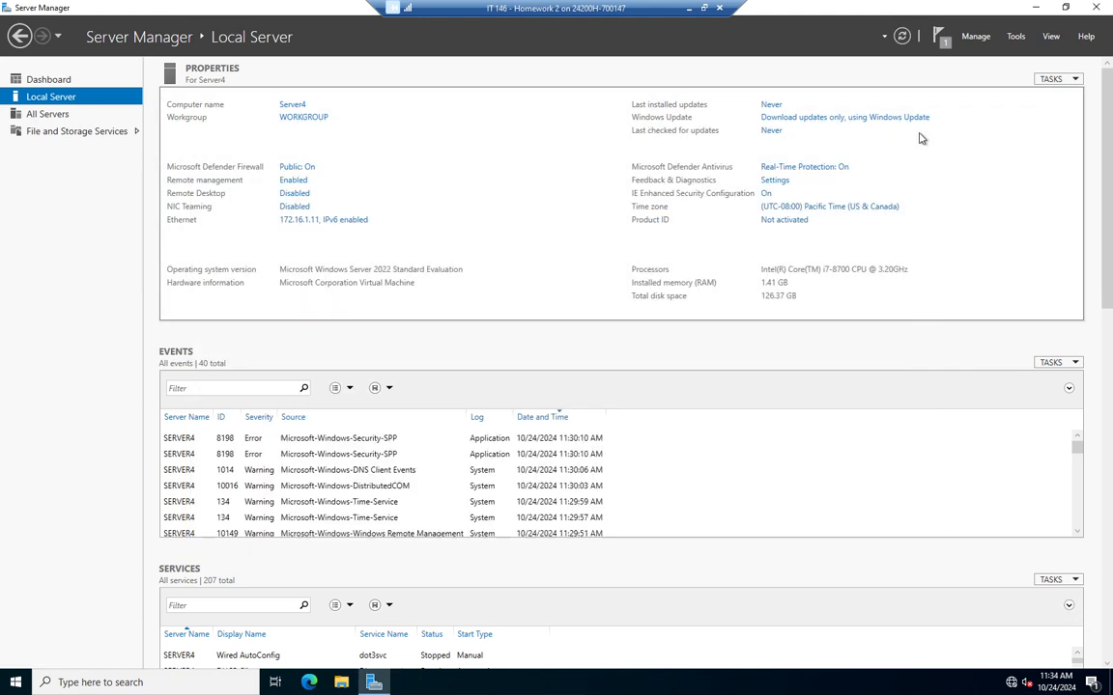
Refresh Server Manager until the AD DS tile shows with 2 roles, then return to the Dashboard
{"action": "left_click", "coordinate": [901, 36]}
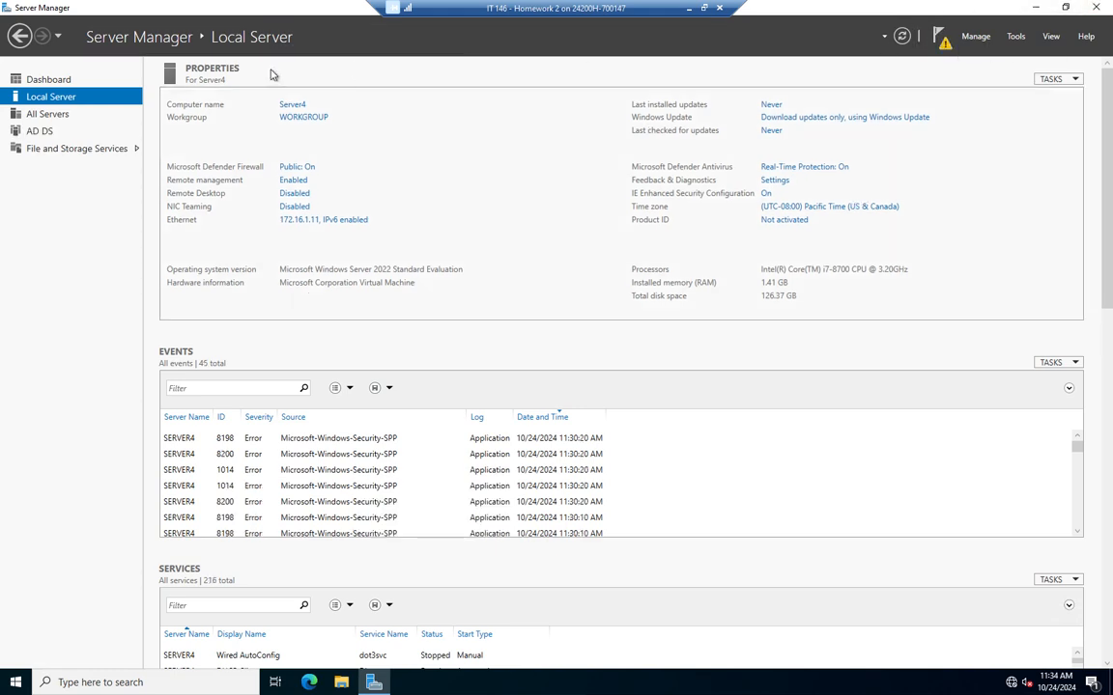
{"action": "left_click", "coordinate": [43, 80]}
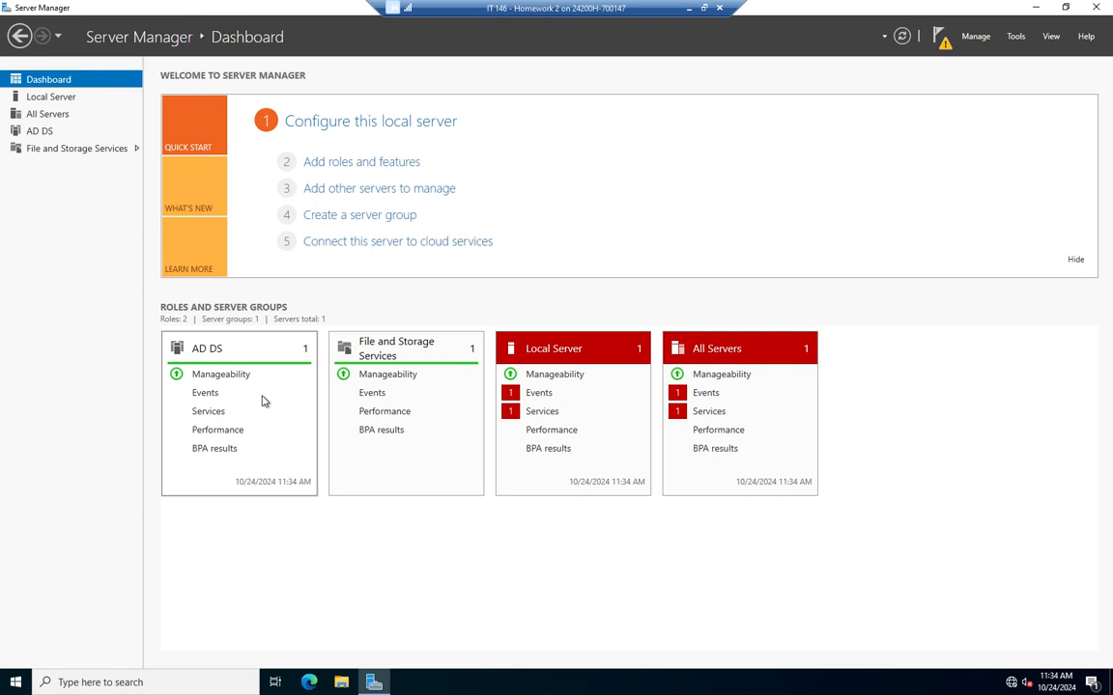
Launch 'Promote this server to a domain controller' from notifications and centre the AD DS wizard
{"action": "left_click", "coordinate": [939, 36]}
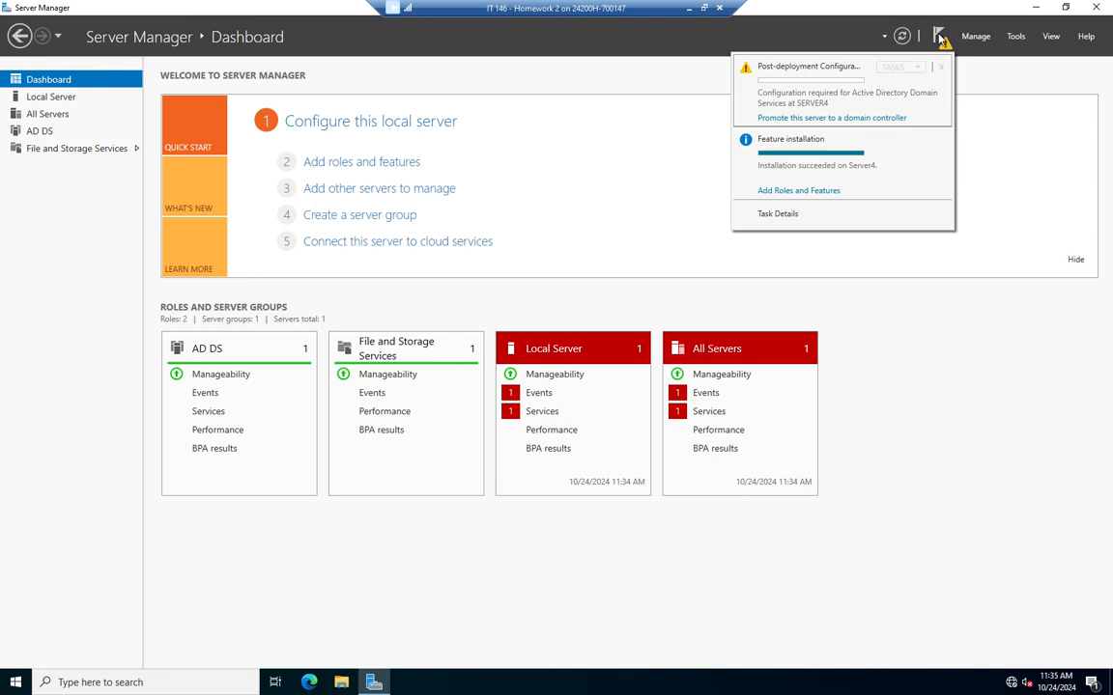
{"action": "left_click", "coordinate": [852, 117]}
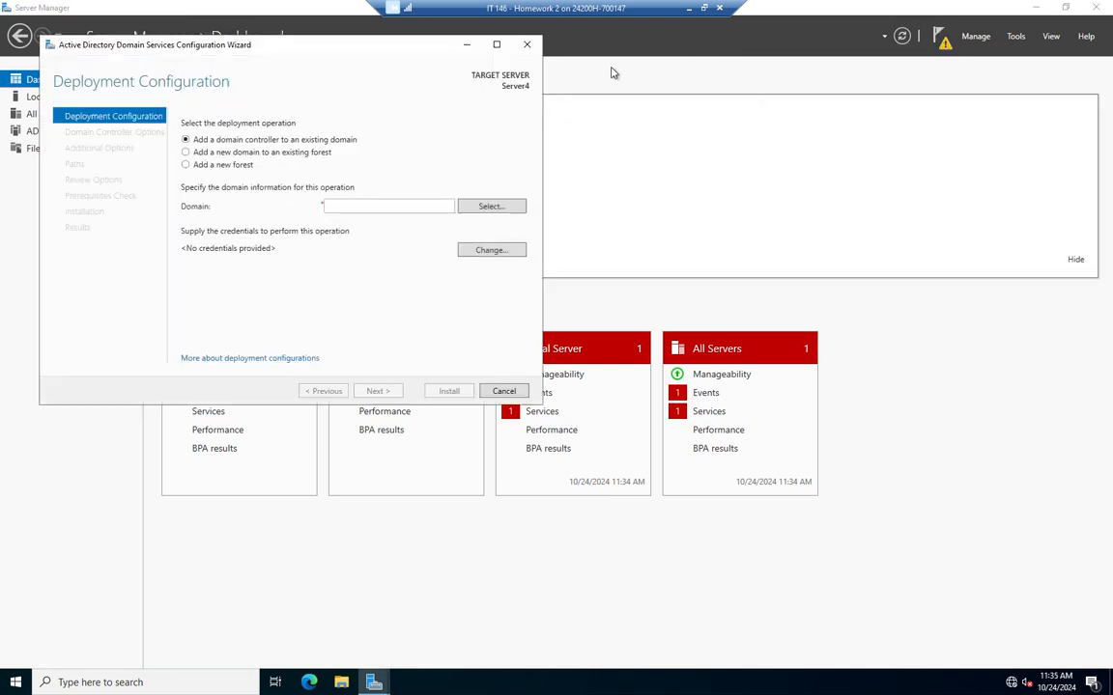
{"action": "left_click_drag", "start_coordinate": [294, 50], "coordinate": [521, 131]}
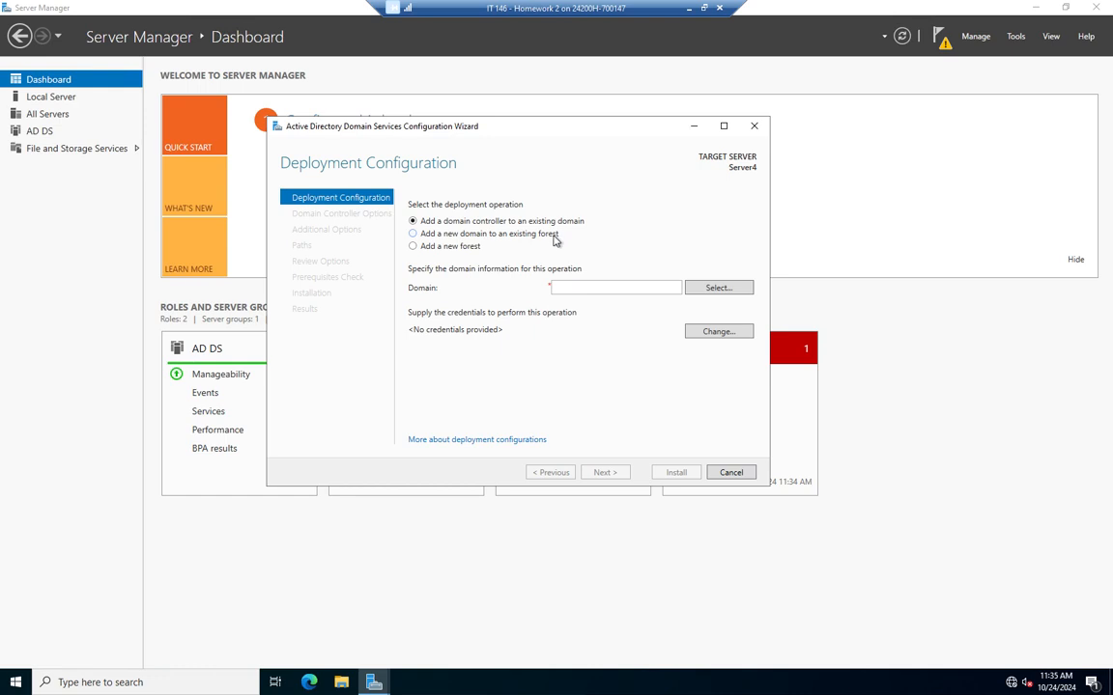
Choose 'Add a new domain to an existing forest' with domain type Child Domain
{"action": "left_click", "coordinate": [447, 234]}
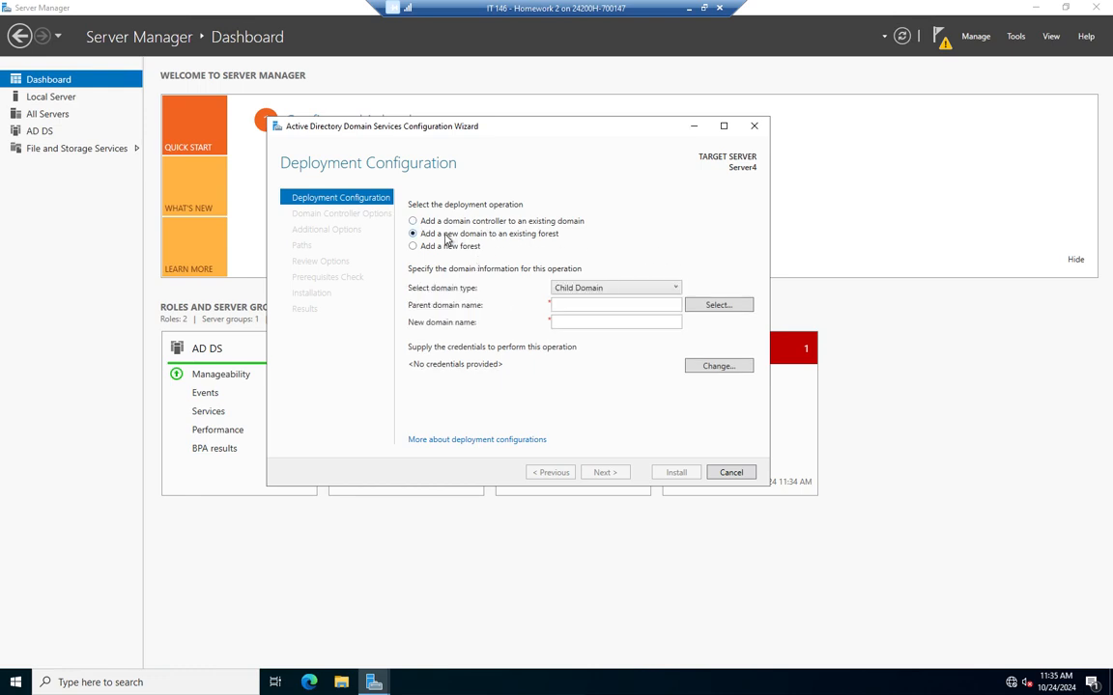
{"action": "left_click", "coordinate": [624, 289]}
{"action": "left_click", "coordinate": [625, 289]}
{"action": "left_click", "coordinate": [625, 290]}
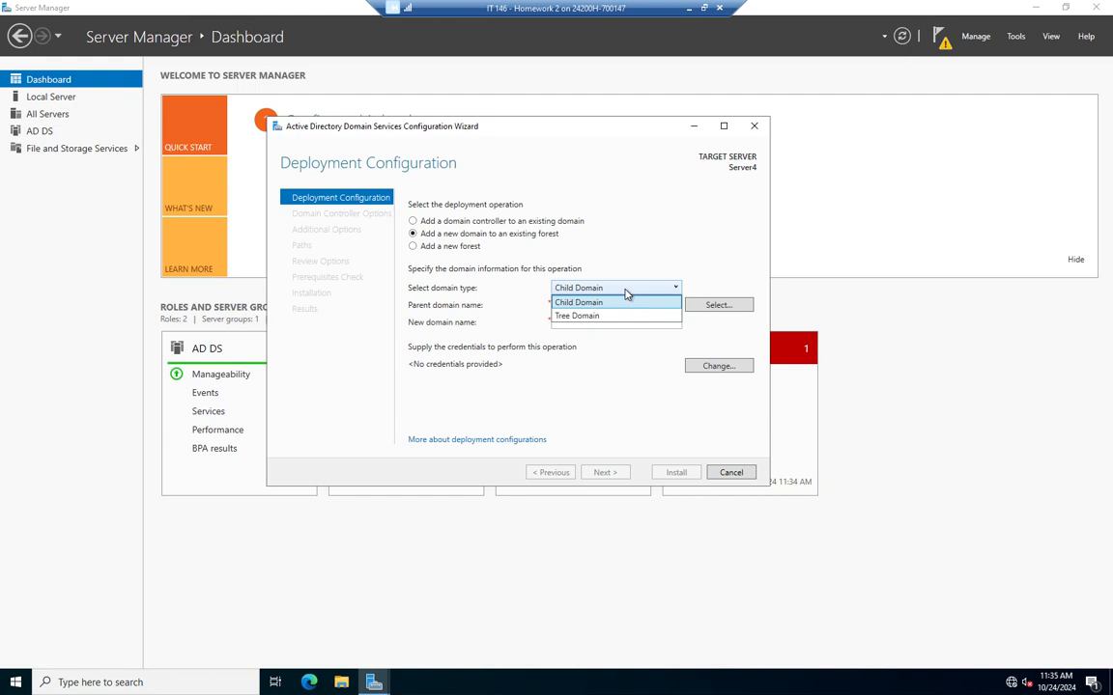
{"action": "left_click", "coordinate": [576, 316]}
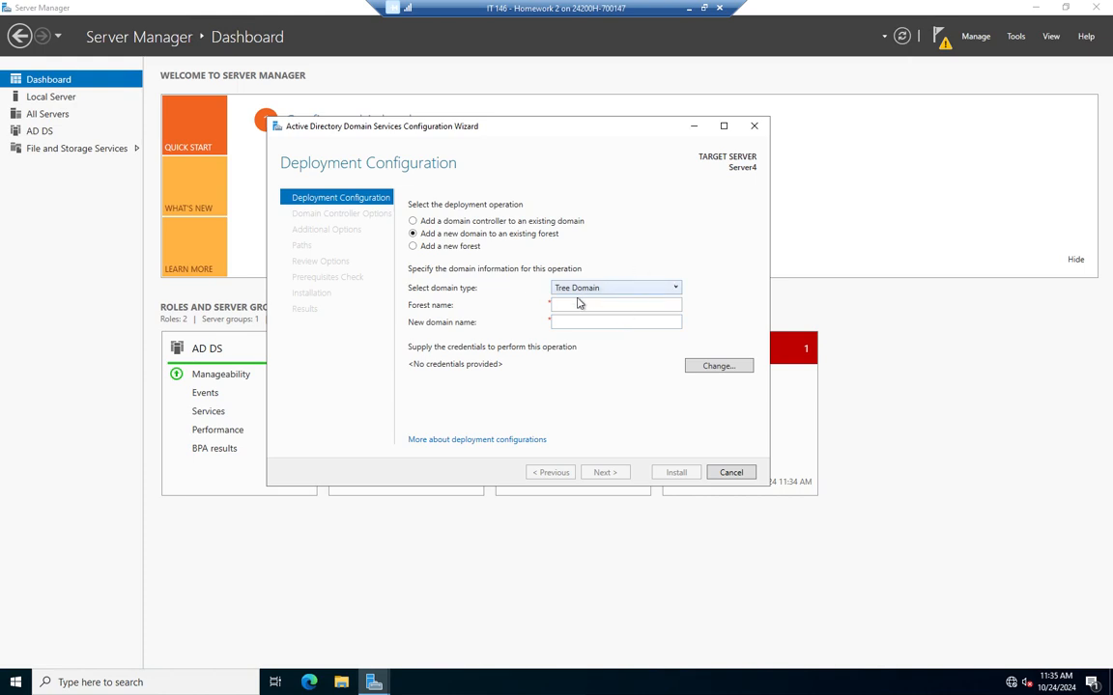
{"action": "left_click", "coordinate": [641, 290]}
{"action": "left_click", "coordinate": [598, 300]}
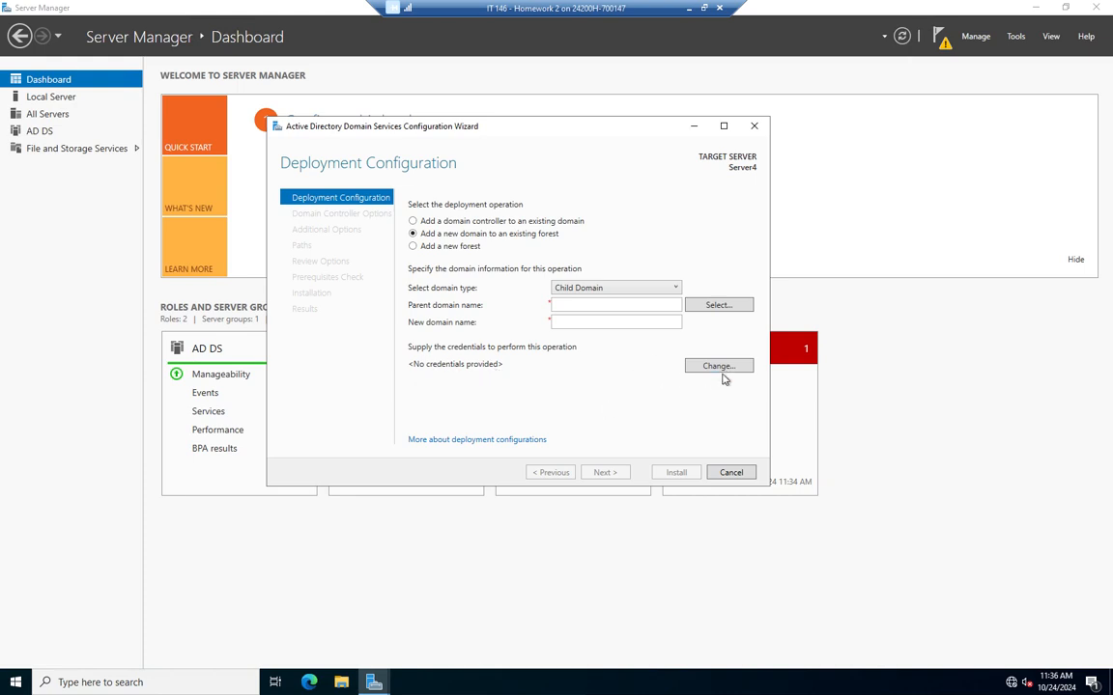
Enter the Dalton domain administrator's user name and password, and select Dalton.local as parent domain
{"action": "left_click", "coordinate": [730, 306]}
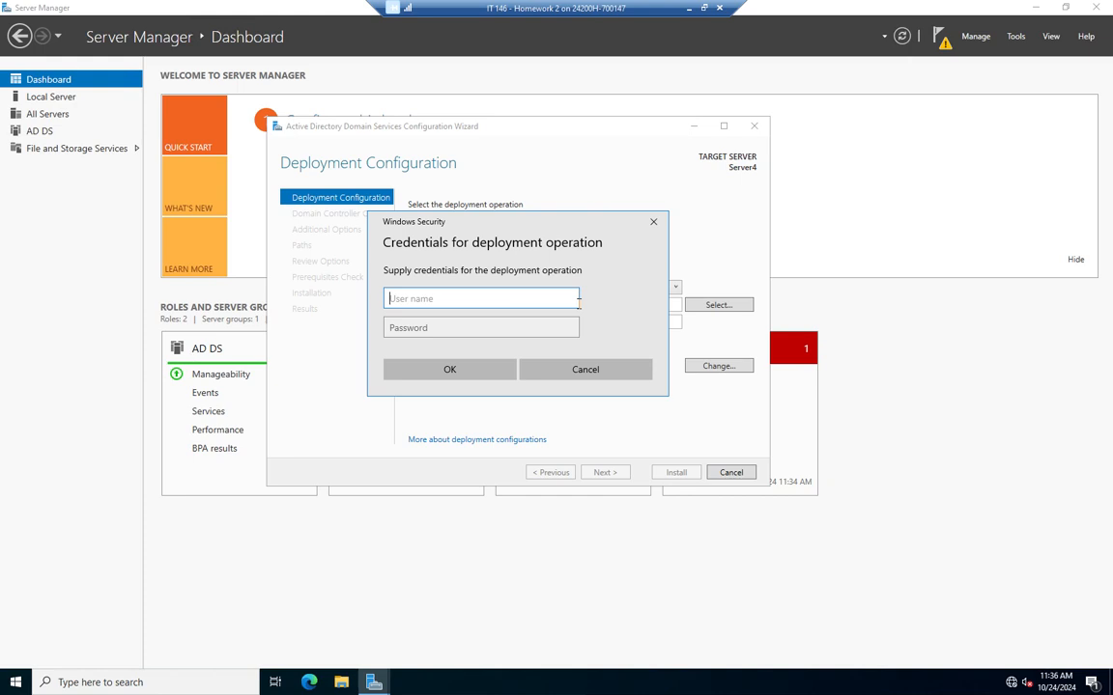
{"action": "type", "text": "dalton\\administrator"}
{"action": "left_click", "coordinate": [573, 321]}
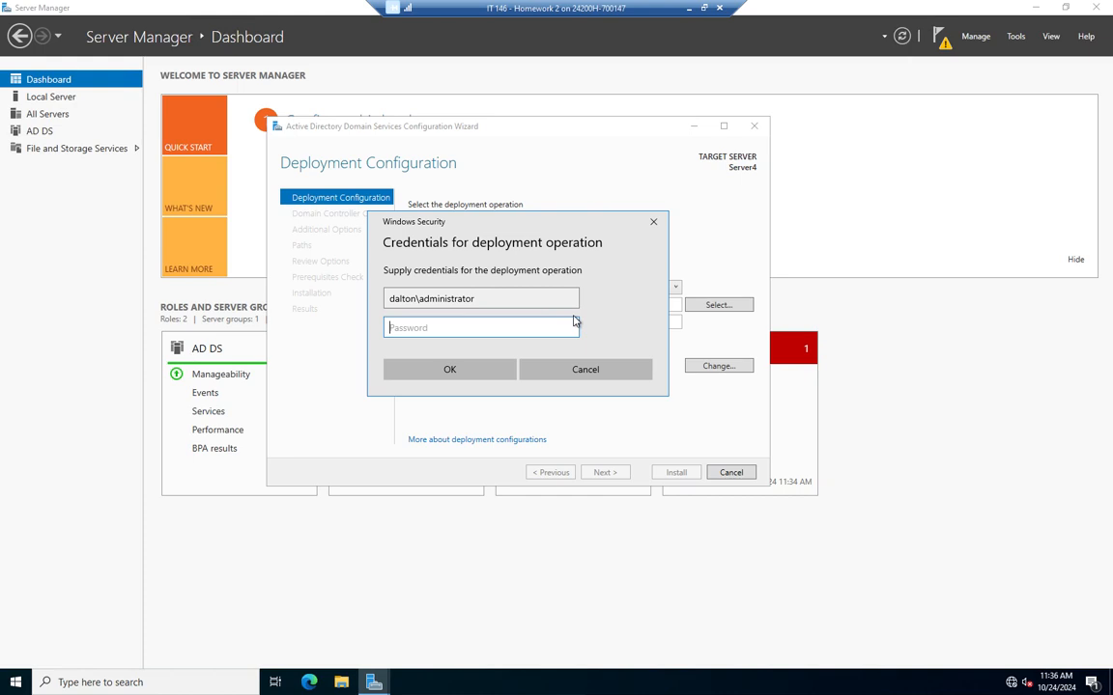
{"action": "type", "text": "Password01!"}
{"action": "key", "text": "Return"}
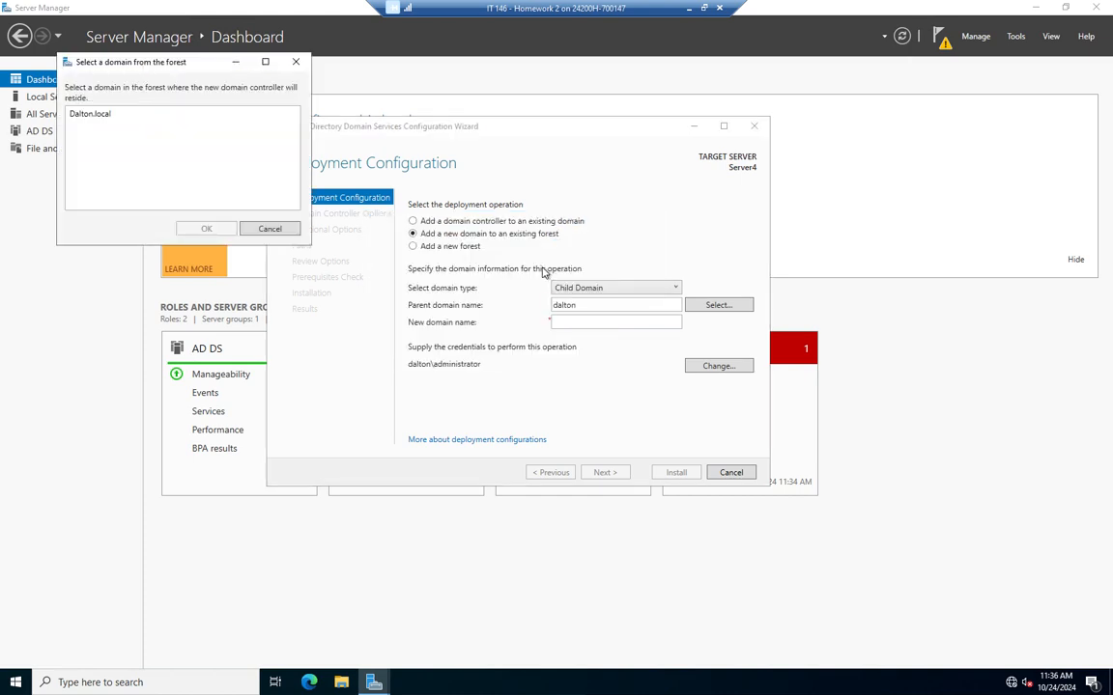
{"action": "left_click", "coordinate": [97, 118]}
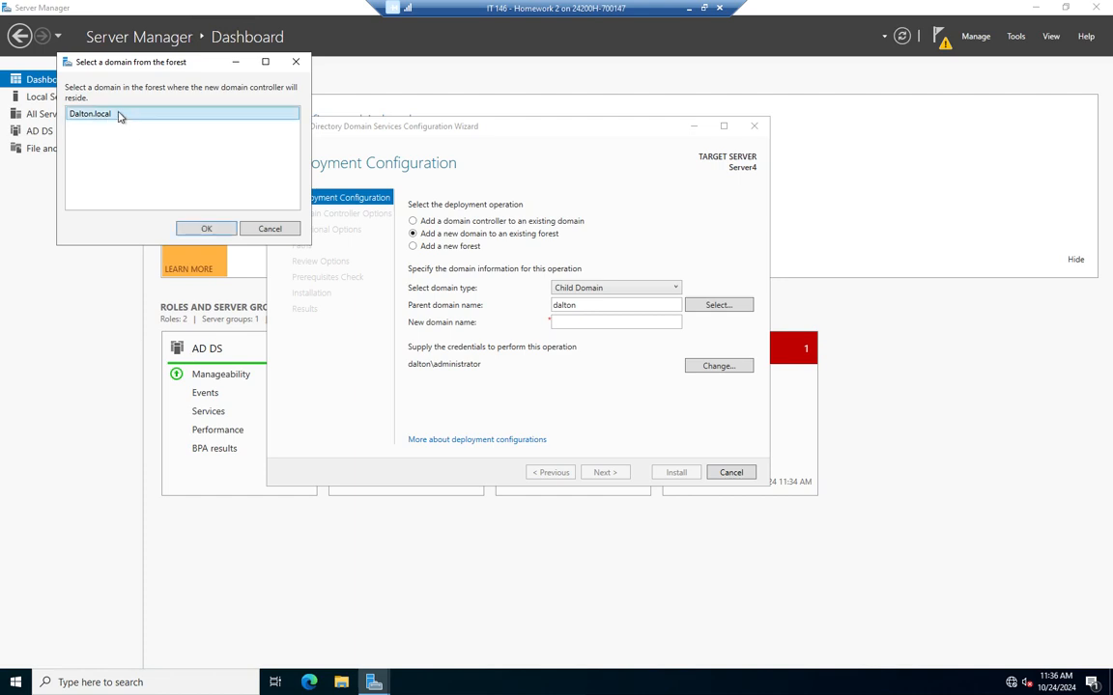
{"action": "left_click", "coordinate": [209, 232]}
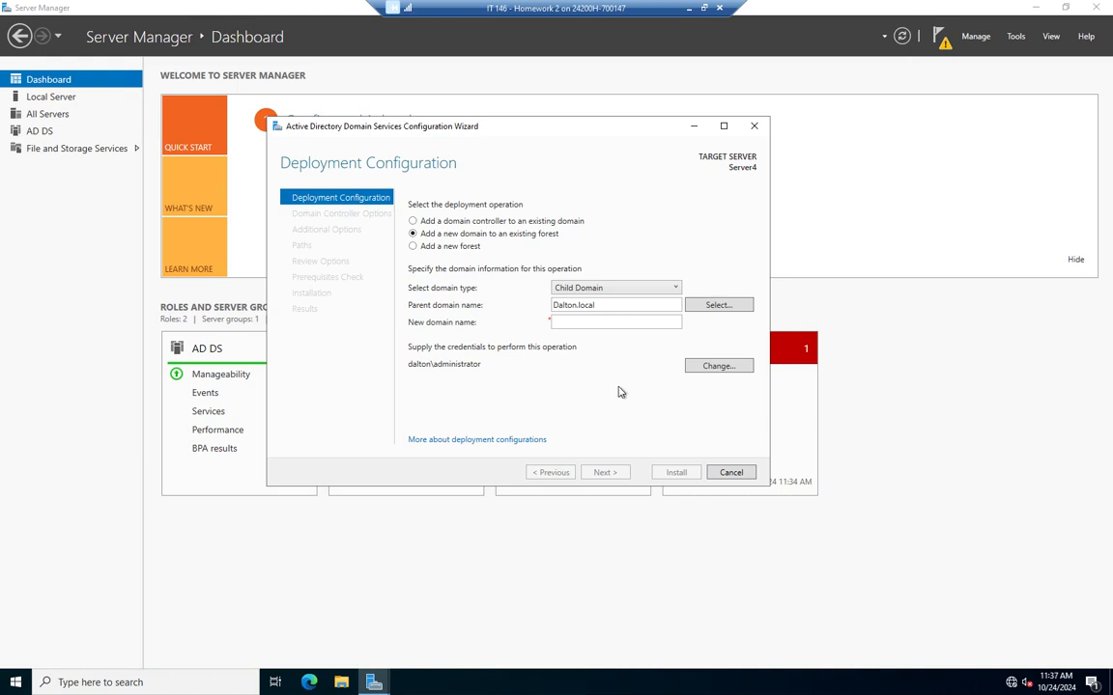
Name the new domain 'child' and continue to Domain Controller Options
{"action": "left_click", "coordinate": [587, 323]}
{"action": "type", "text": "child"}
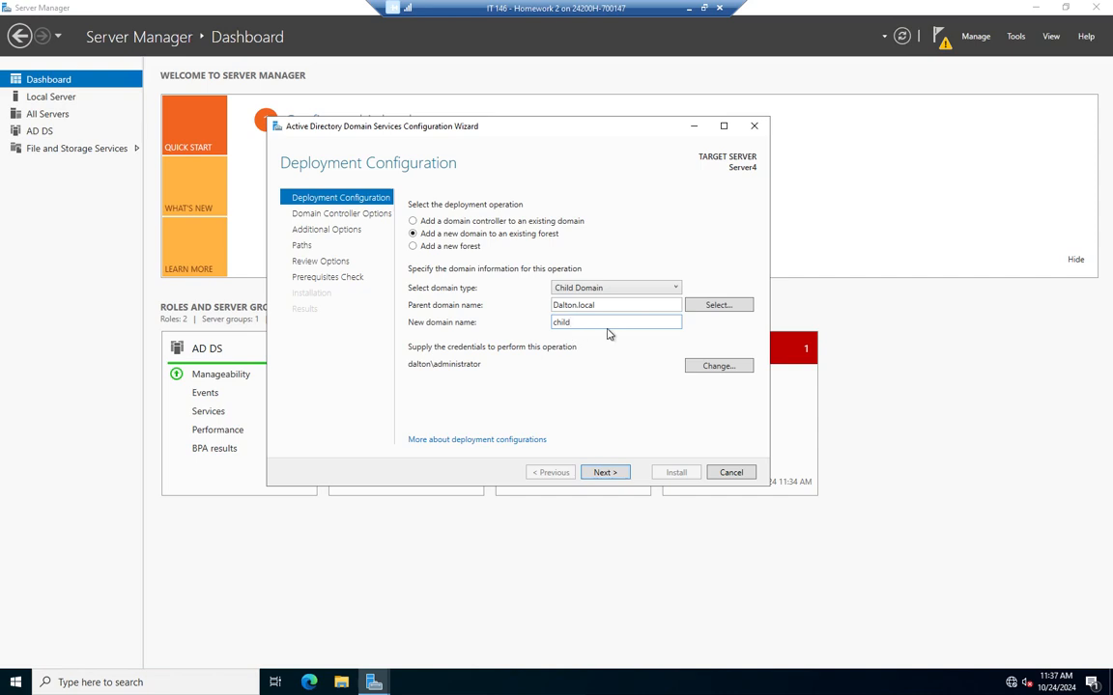
{"action": "left_click", "coordinate": [604, 472]}
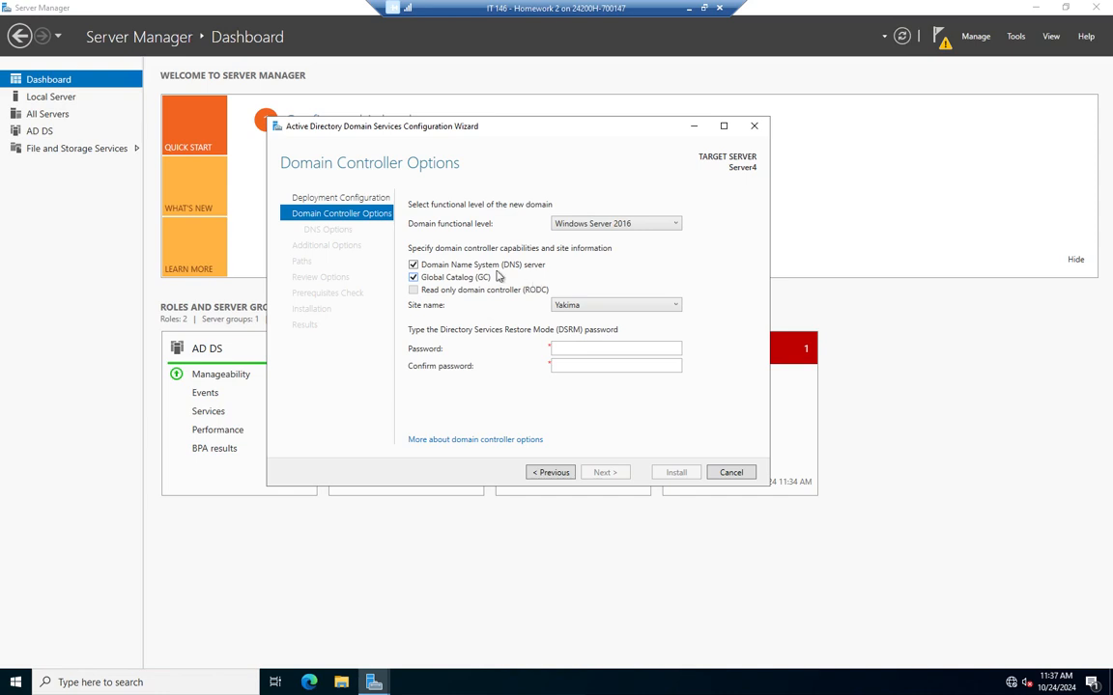
Turn off DNS server, keep Global Catalog and site Yakima, and enter the DSRM password twice
{"action": "left_click", "coordinate": [414, 264]}
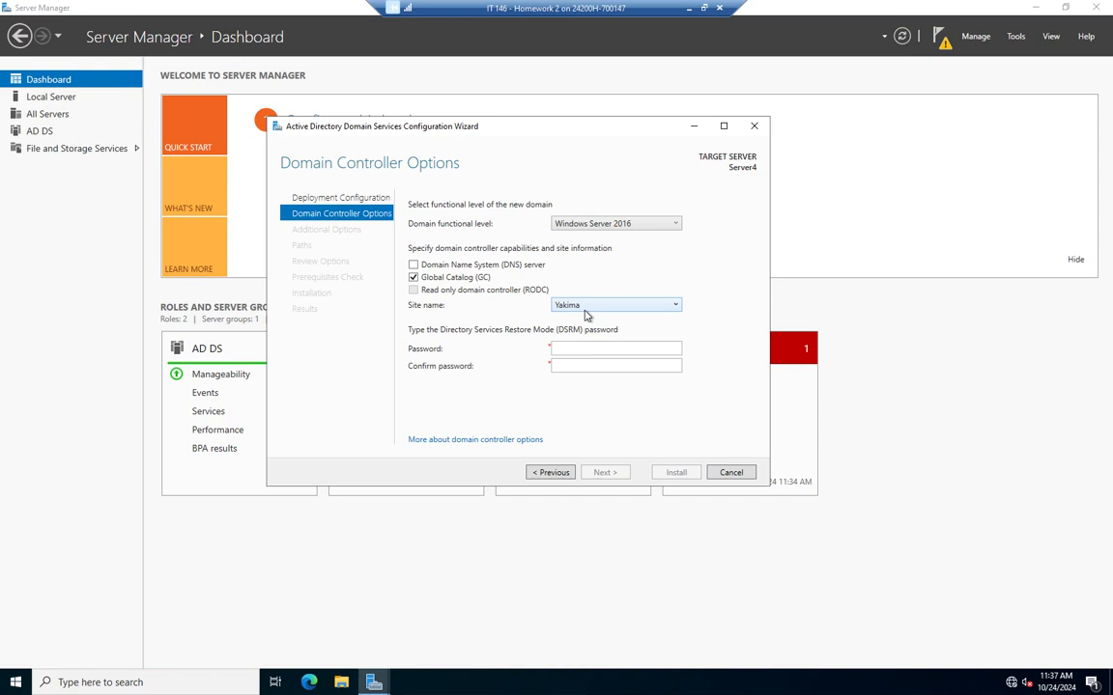
{"action": "left_click", "coordinate": [586, 348]}
{"action": "type", "text": "Password1"}
{"action": "key", "text": "Tab"}
{"action": "key", "text": "shift+Tab"}
{"action": "type", "text": "Password1"}
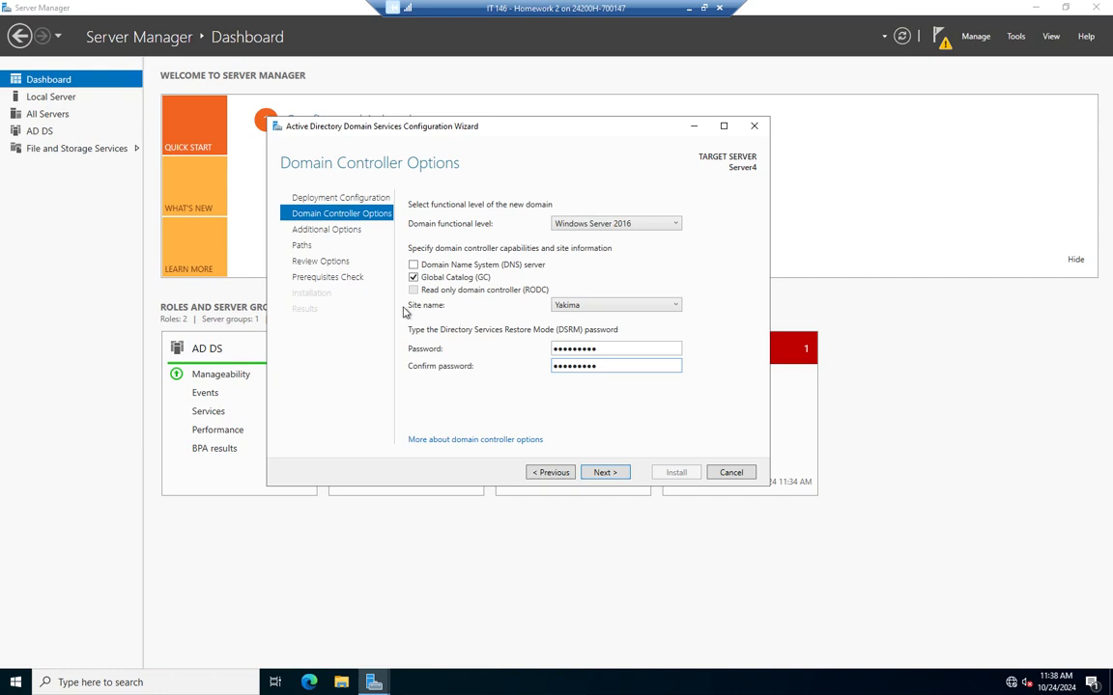
{"action": "left_click", "coordinate": [667, 306]}
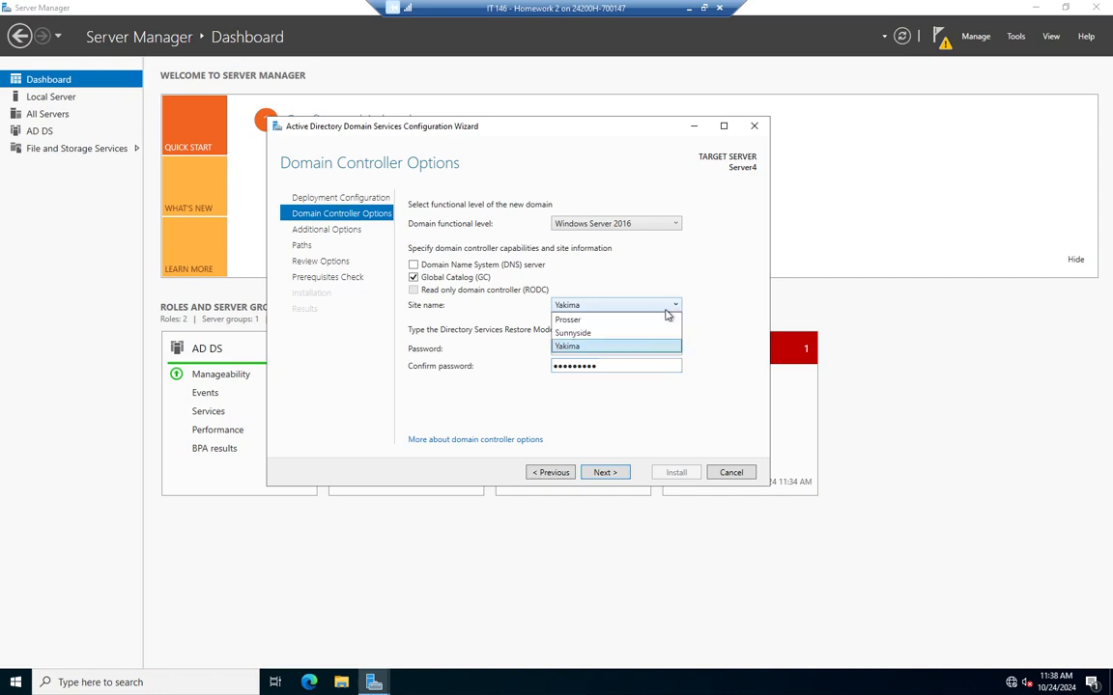
{"action": "left_click", "coordinate": [594, 350]}
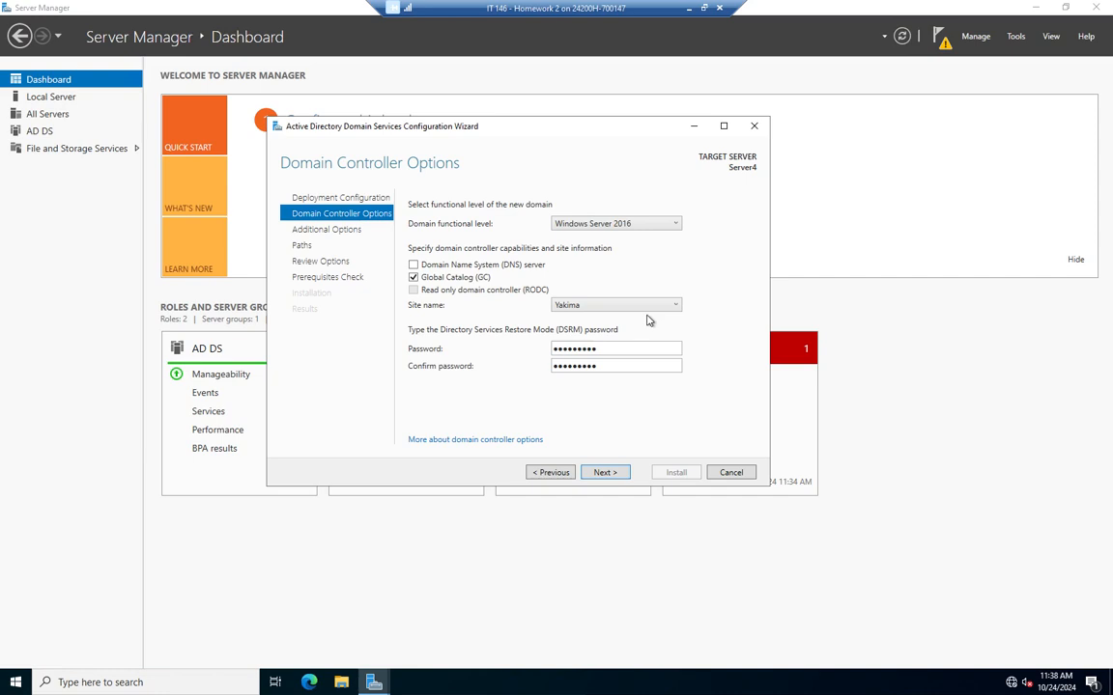
{"action": "left_click", "coordinate": [604, 473]}
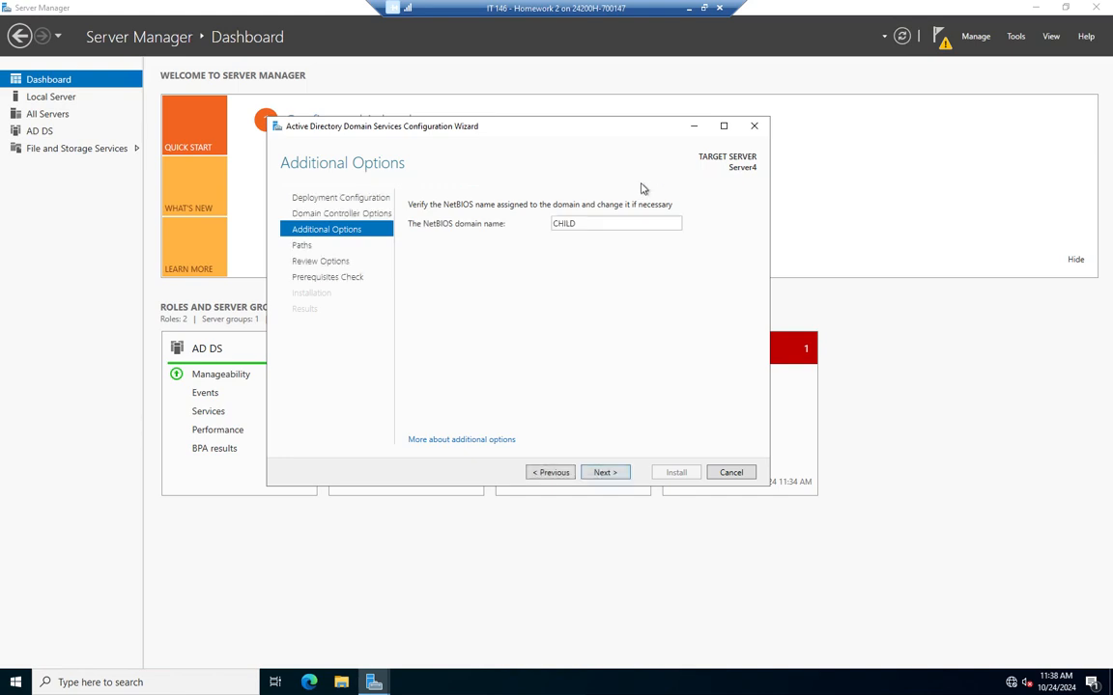
Accept NetBIOS name CHILD and the default database, log and SYSVOL paths to reach Review Options
{"action": "left_click", "coordinate": [605, 472]}
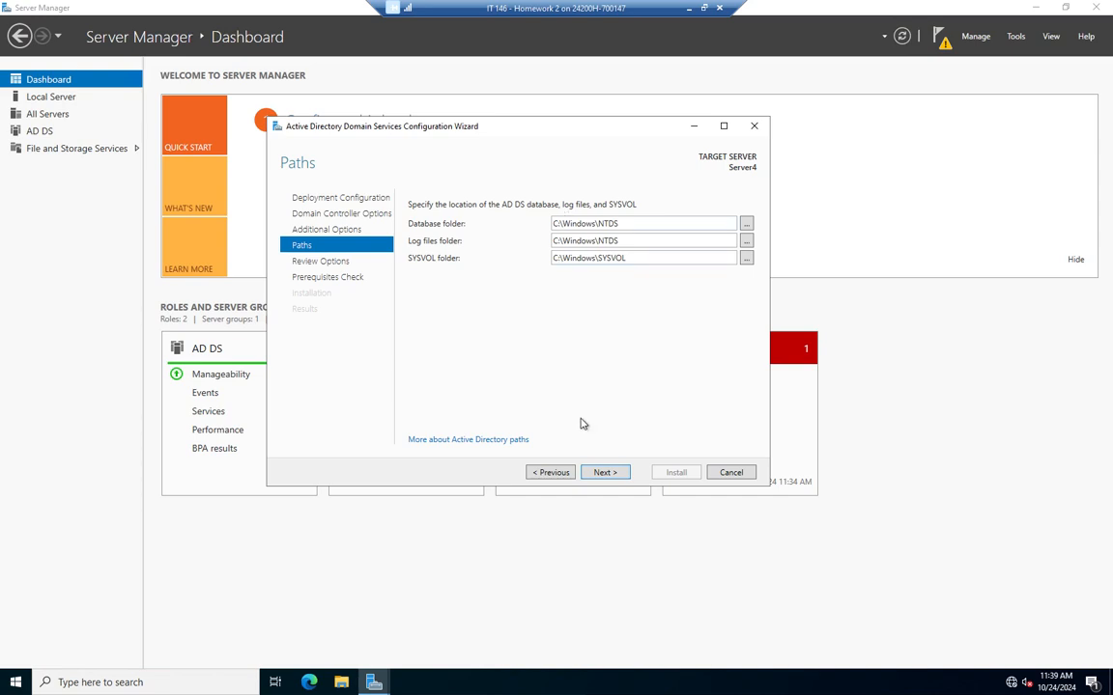
{"action": "left_click", "coordinate": [615, 474]}
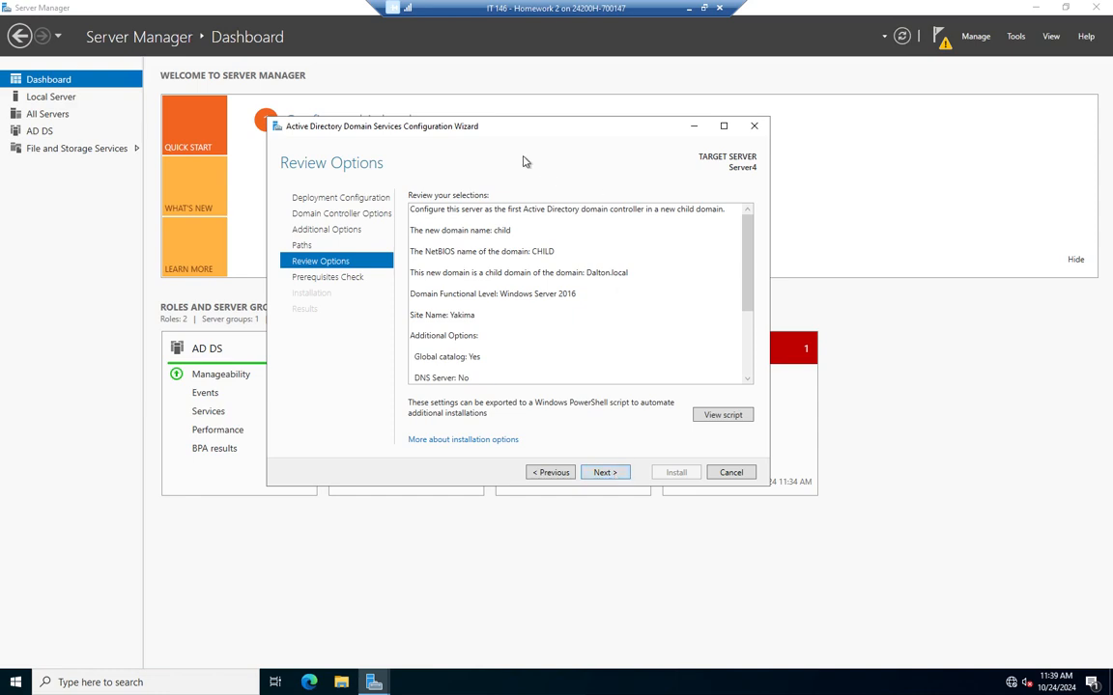
Run the prerequisites check and install AD DS, making Server4 the child domain's controller
{"action": "left_click", "coordinate": [602, 474]}
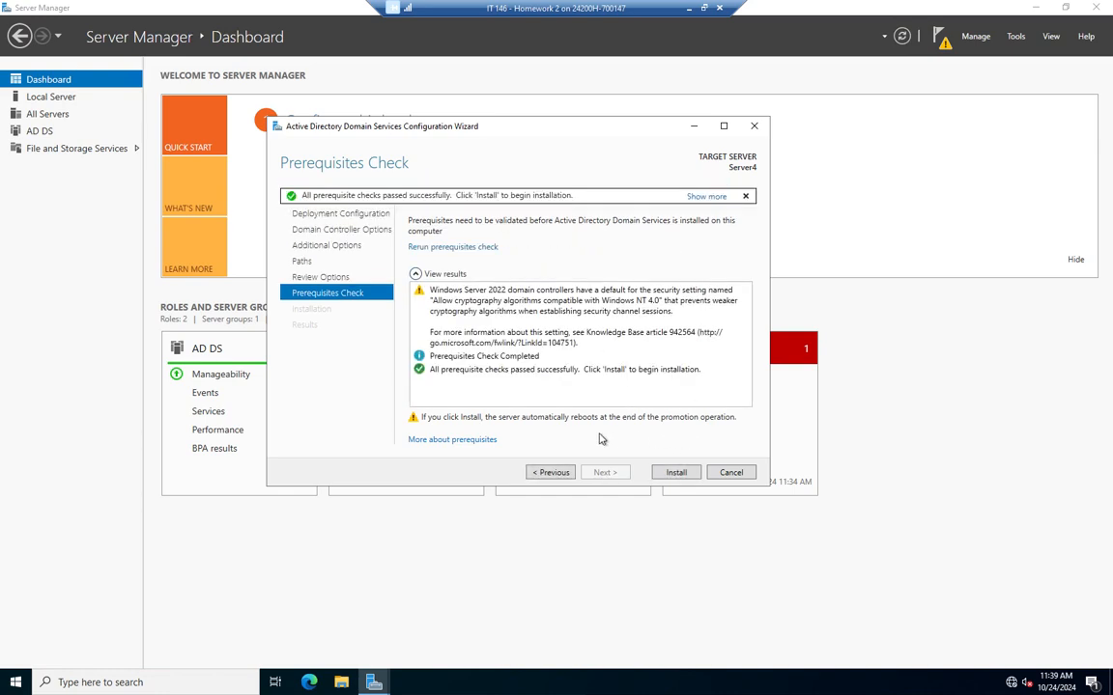
{"action": "left_click", "coordinate": [676, 473]}
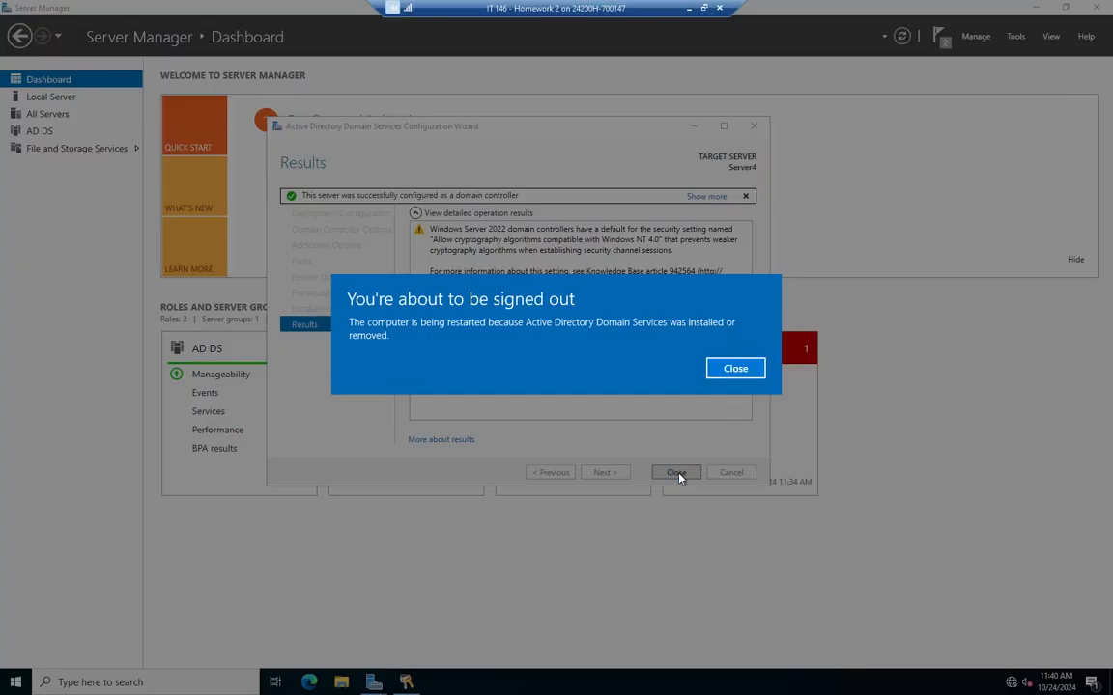
Close the sign-out notice and the finished wizard as Server4 reboots
{"action": "left_click", "coordinate": [737, 368]}
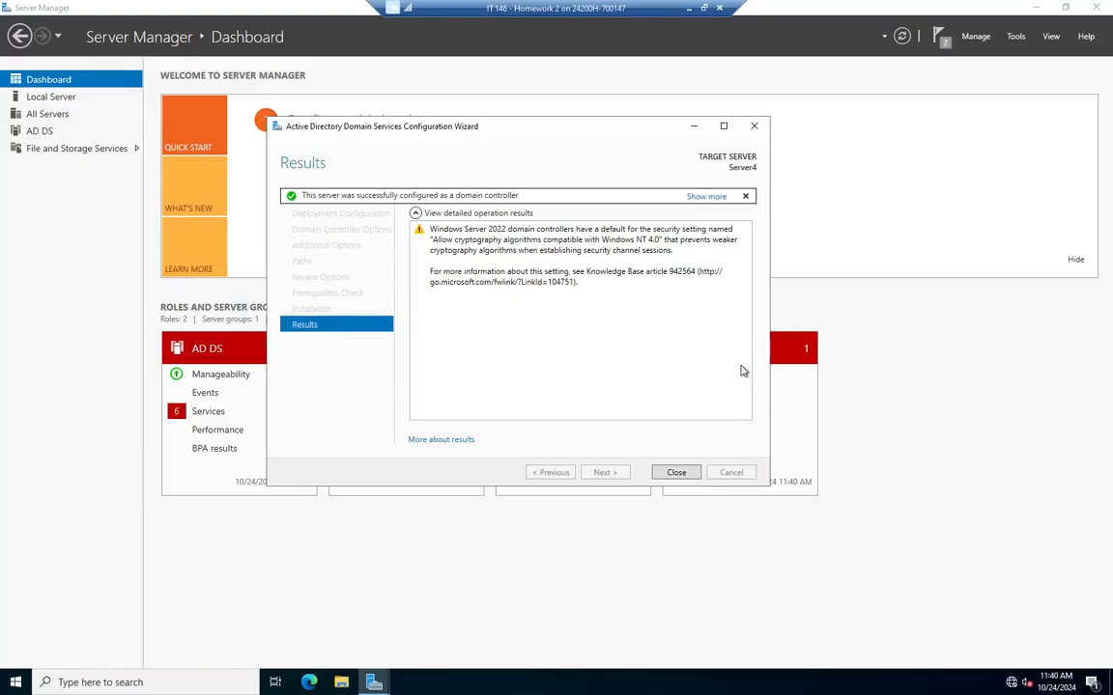
{"action": "left_click", "coordinate": [676, 474]}
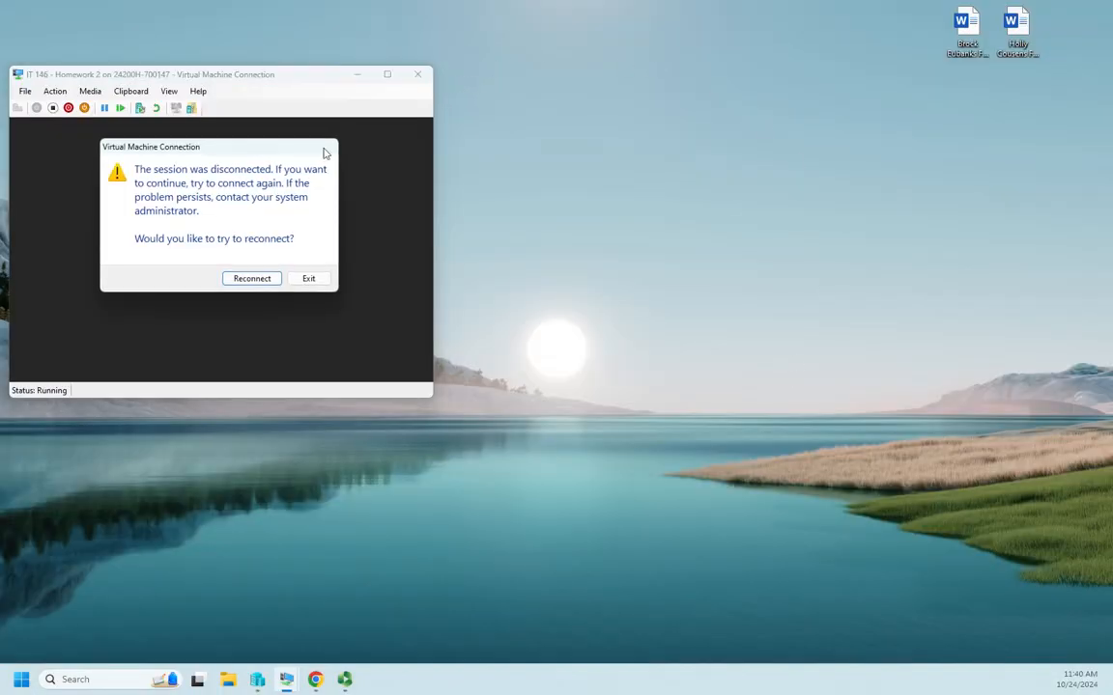
Give up on the failed reconnection attempts and bring Hyper-V Manager back into view
{"action": "left_click", "coordinate": [251, 280]}
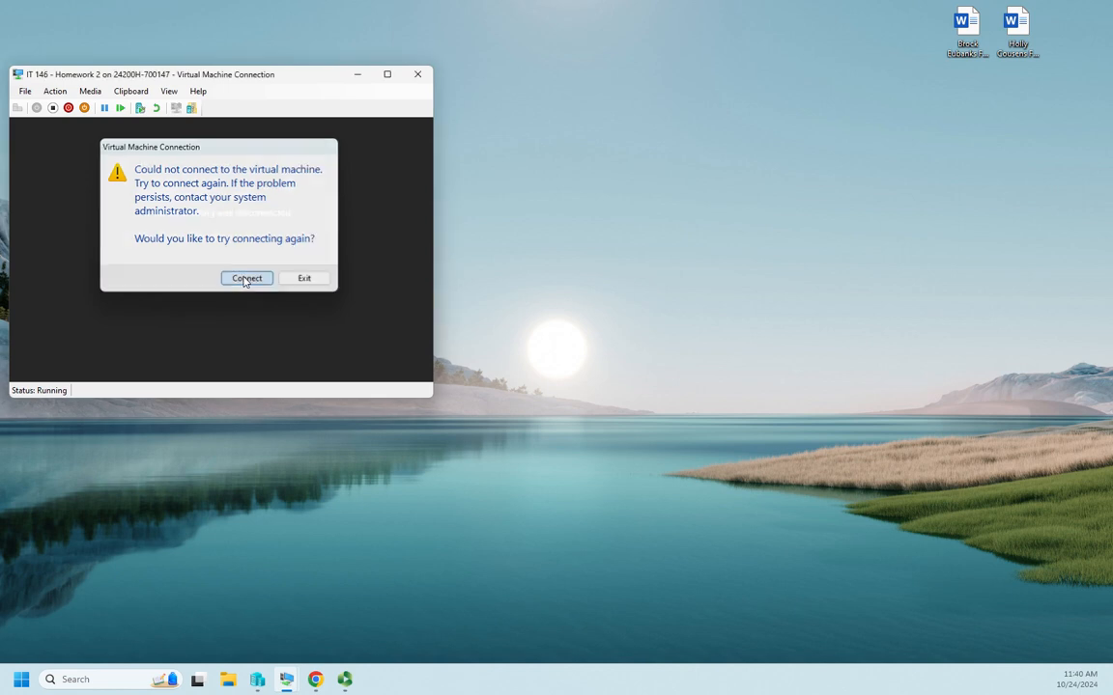
{"action": "left_click", "coordinate": [245, 279]}
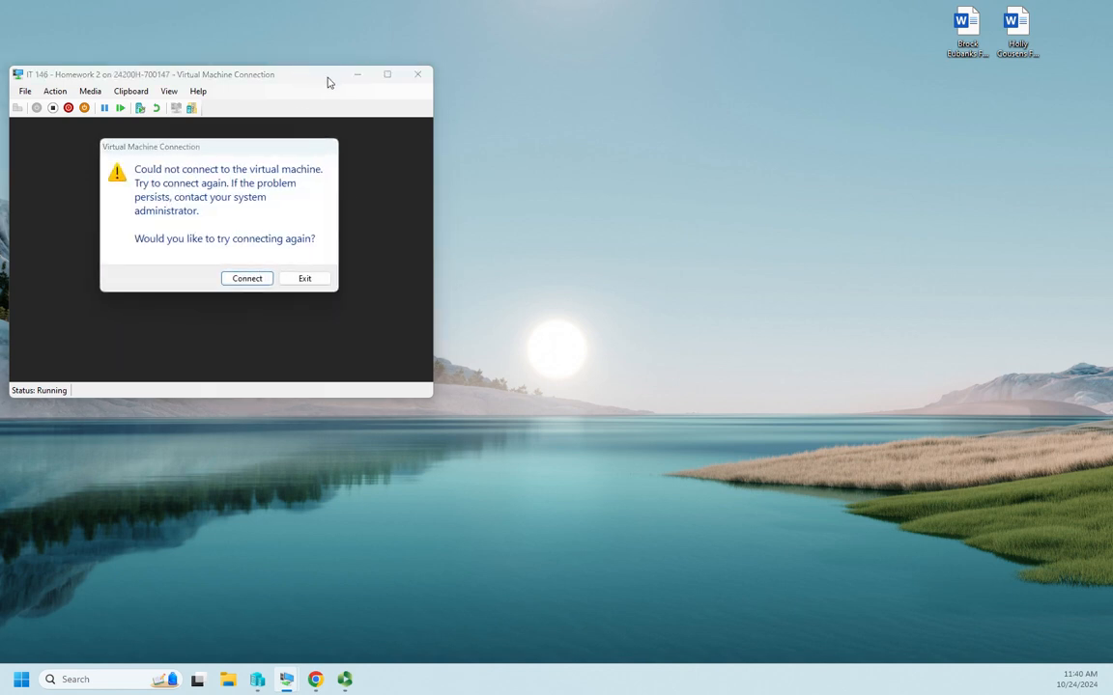
{"action": "left_click", "coordinate": [300, 279]}
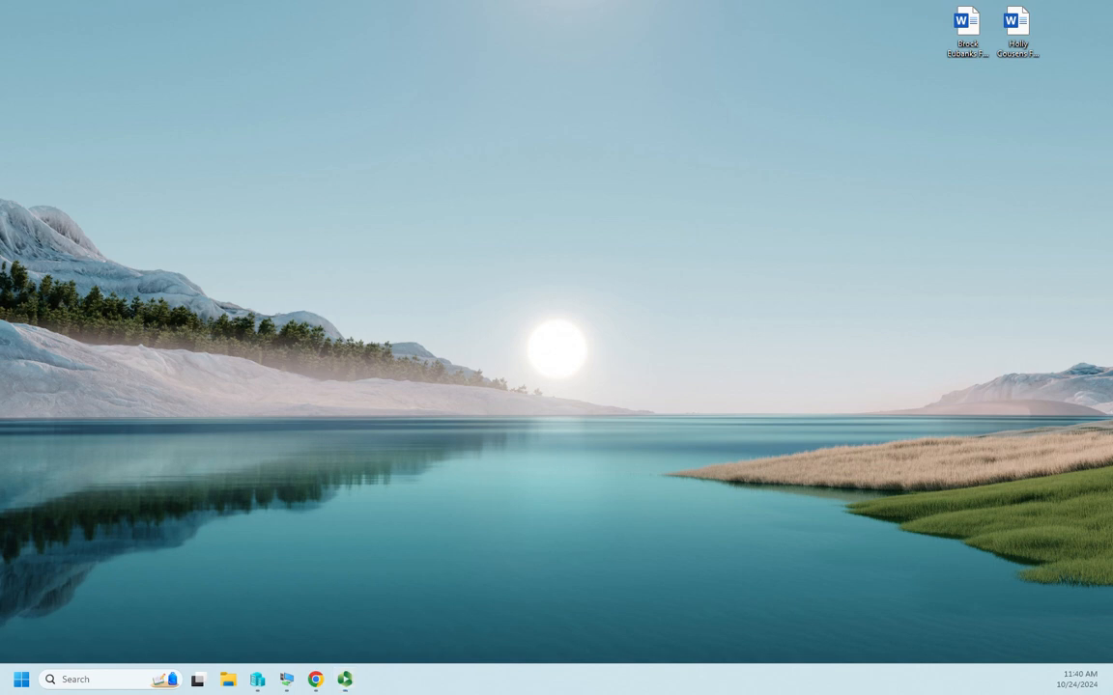
{"action": "left_click", "coordinate": [244, 613]}
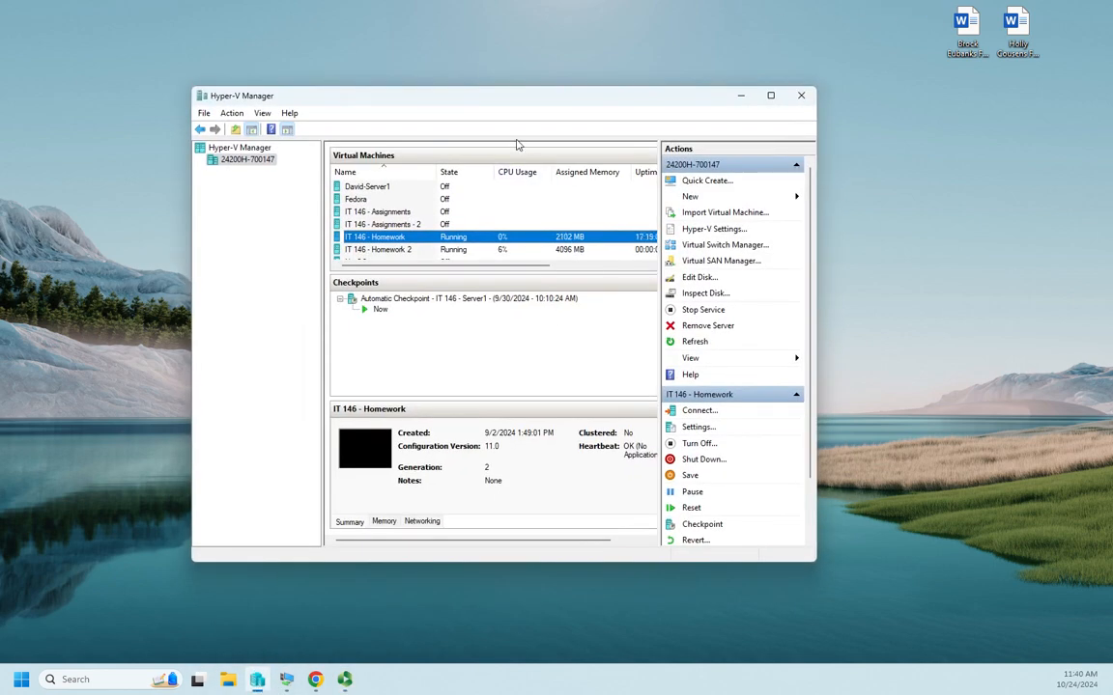
Connect to the IT 146 - Homework 2 VM and move its console window further right
{"action": "scroll", "coordinate": [367, 222], "scroll_direction": "down", "scroll_amount": 1}
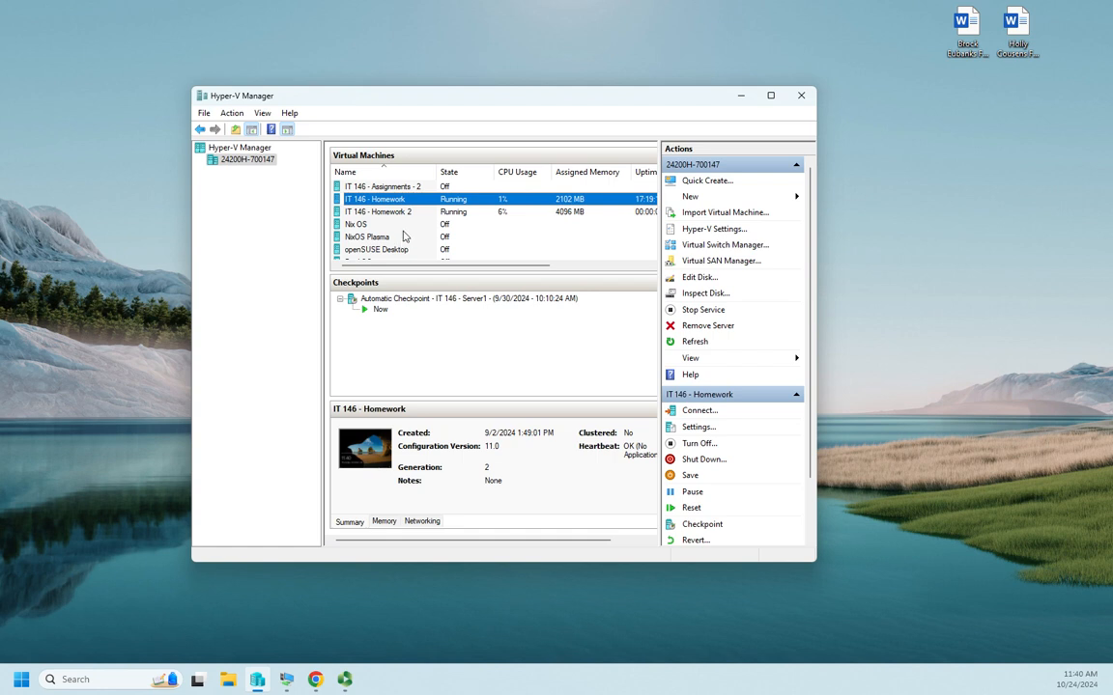
{"action": "left_click", "coordinate": [394, 213]}
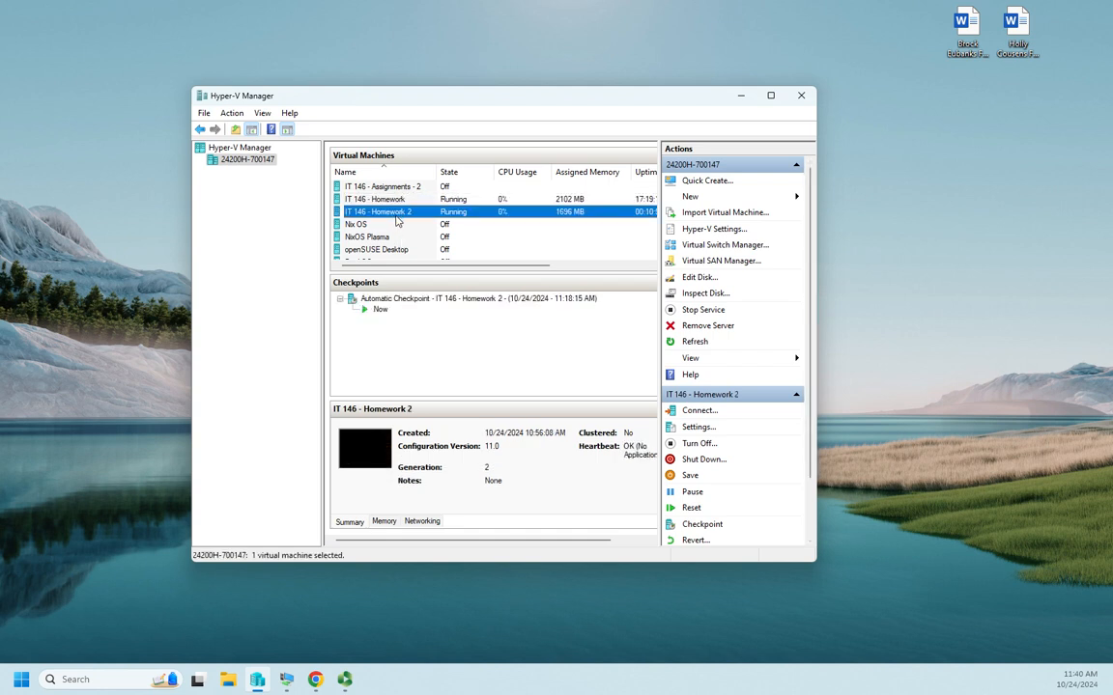
{"action": "double_click", "coordinate": [396, 213]}
{"action": "left_click", "coordinate": [265, 288]}
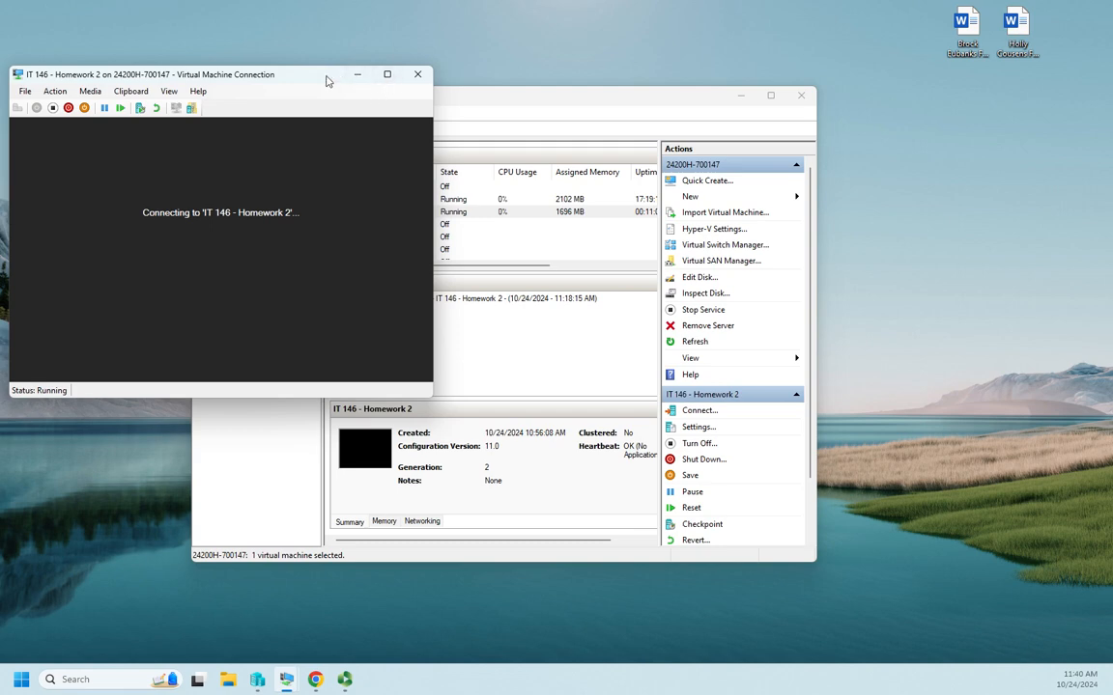
{"action": "left_click_drag", "start_coordinate": [327, 82], "coordinate": [694, 31]}
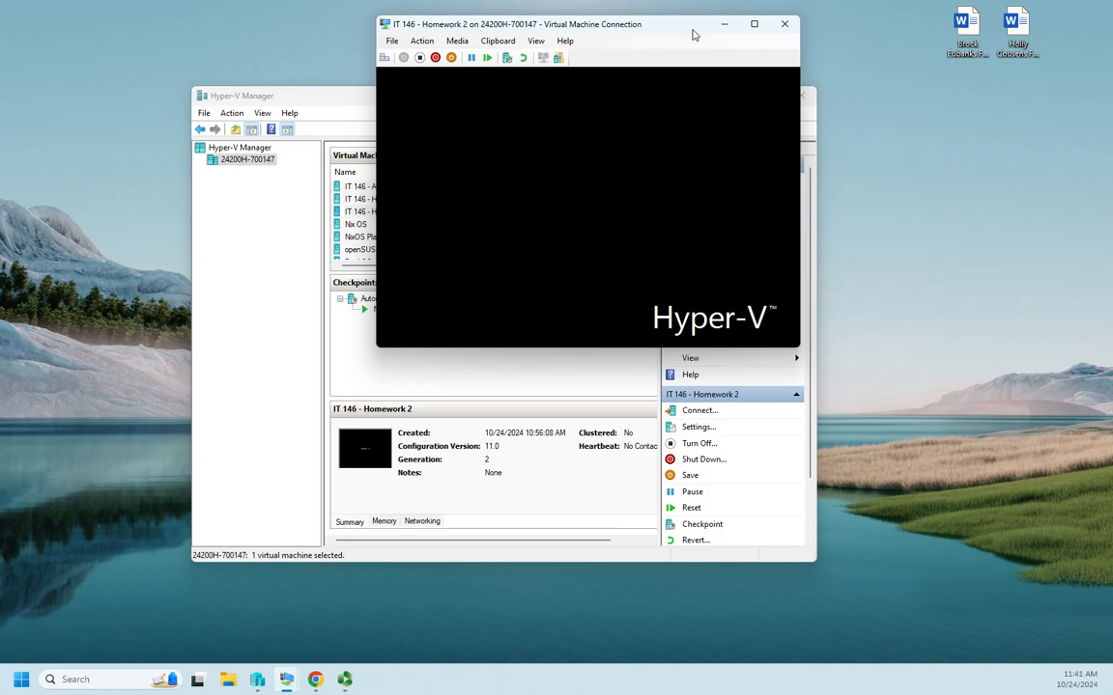
Make the VM console full screen and wait for the CHILD domain sign-in screen
{"action": "double_click", "coordinate": [677, 21]}
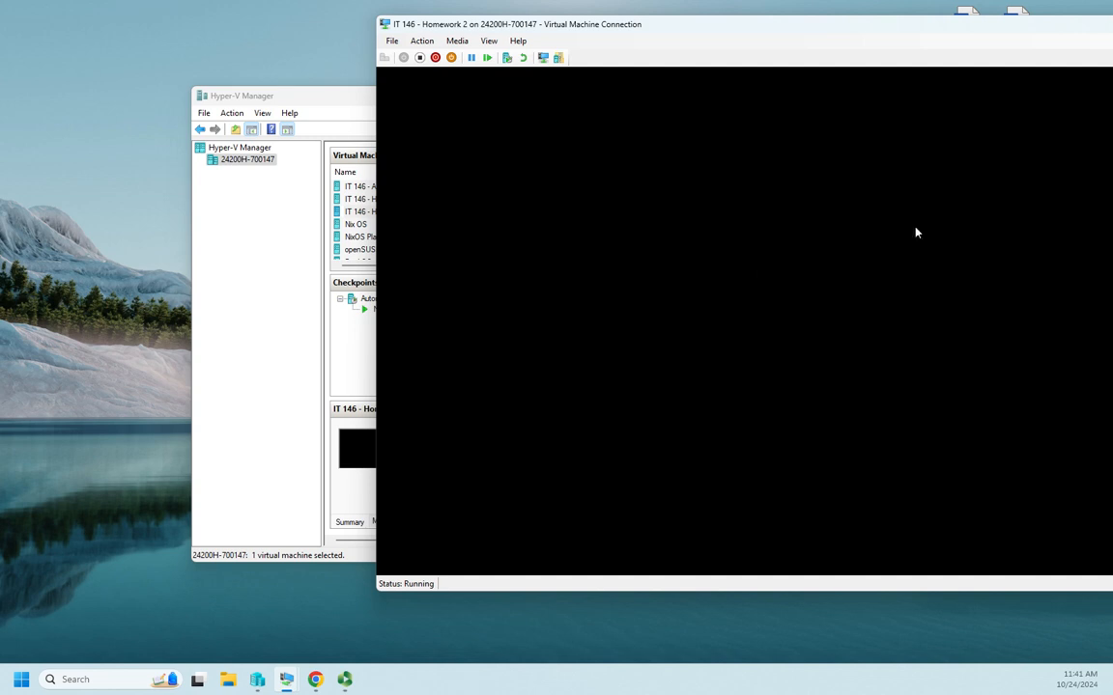
{"action": "left_click_drag", "start_coordinate": [935, 35], "coordinate": [697, 17]}
{"action": "left_click", "coordinate": [1003, 17]}
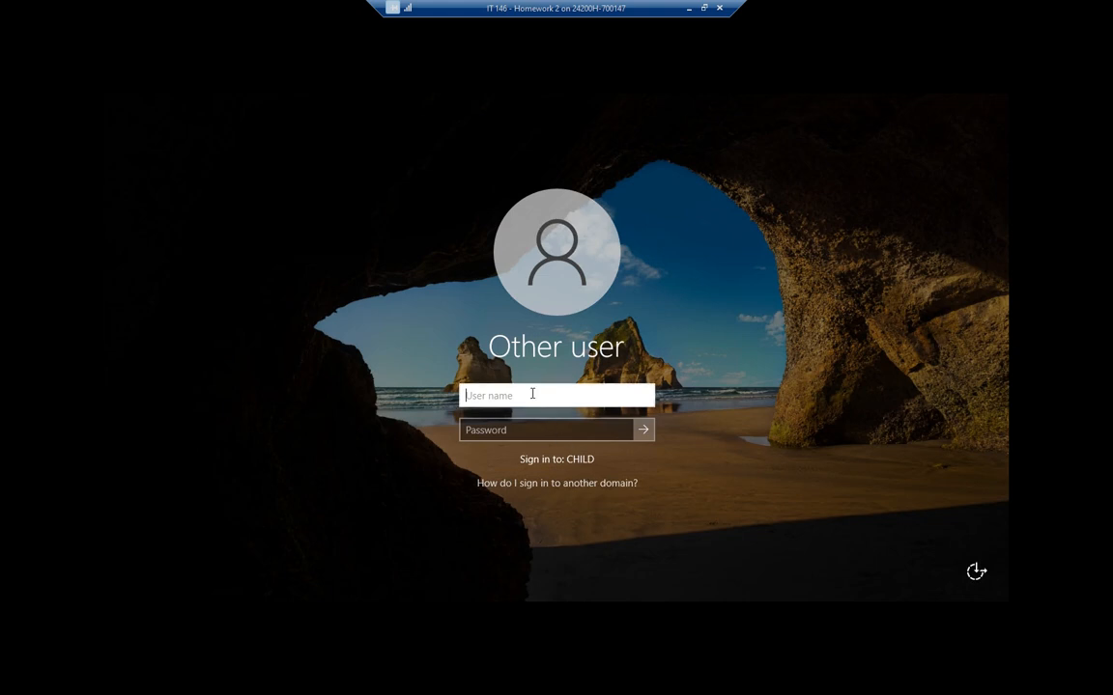
Sign in to the CHILD domain as administrator using the account password
{"action": "type", "text": "administrator"}
{"action": "key", "text": "Tab"}
{"action": "type", "text": "Pa$$w0rd"}
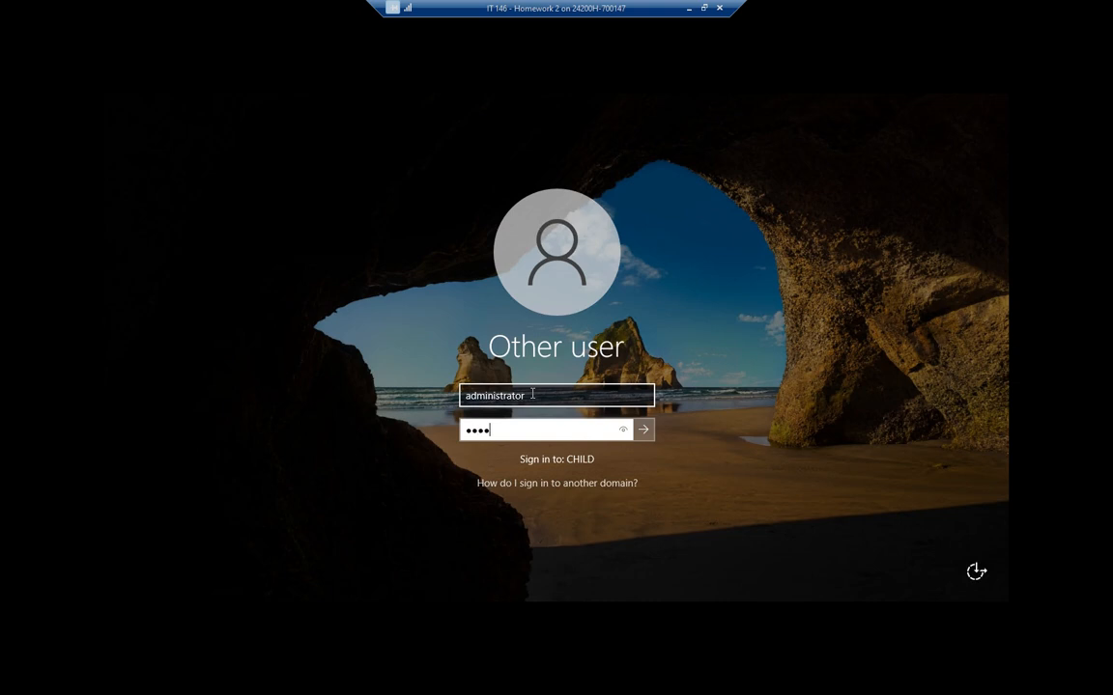
{"action": "key", "text": "Return"}
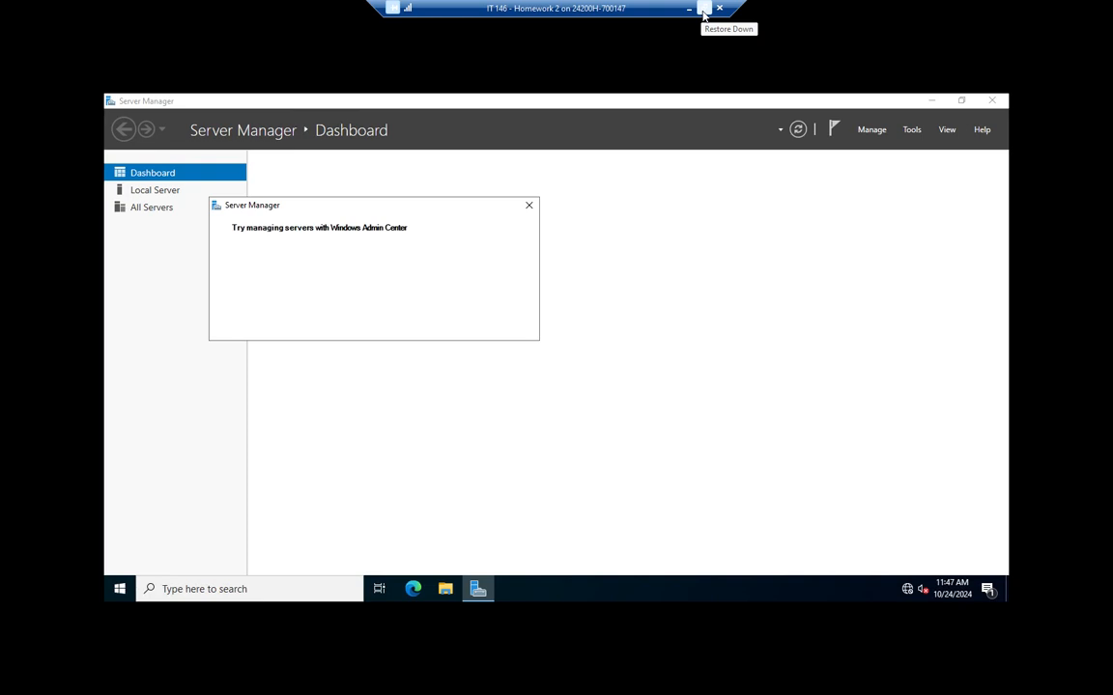
Restore the VM console to full screen, dismiss the Windows Admin Center prompt, and open Tools
{"action": "left_click", "coordinate": [698, 12]}
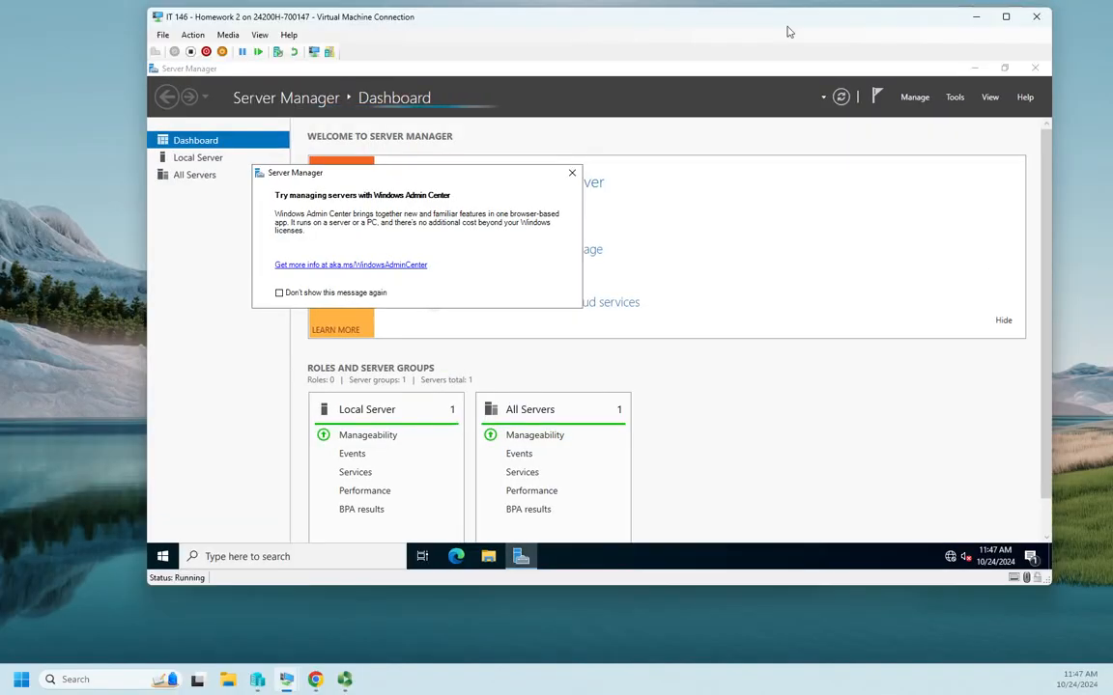
{"action": "left_click", "coordinate": [261, 35]}
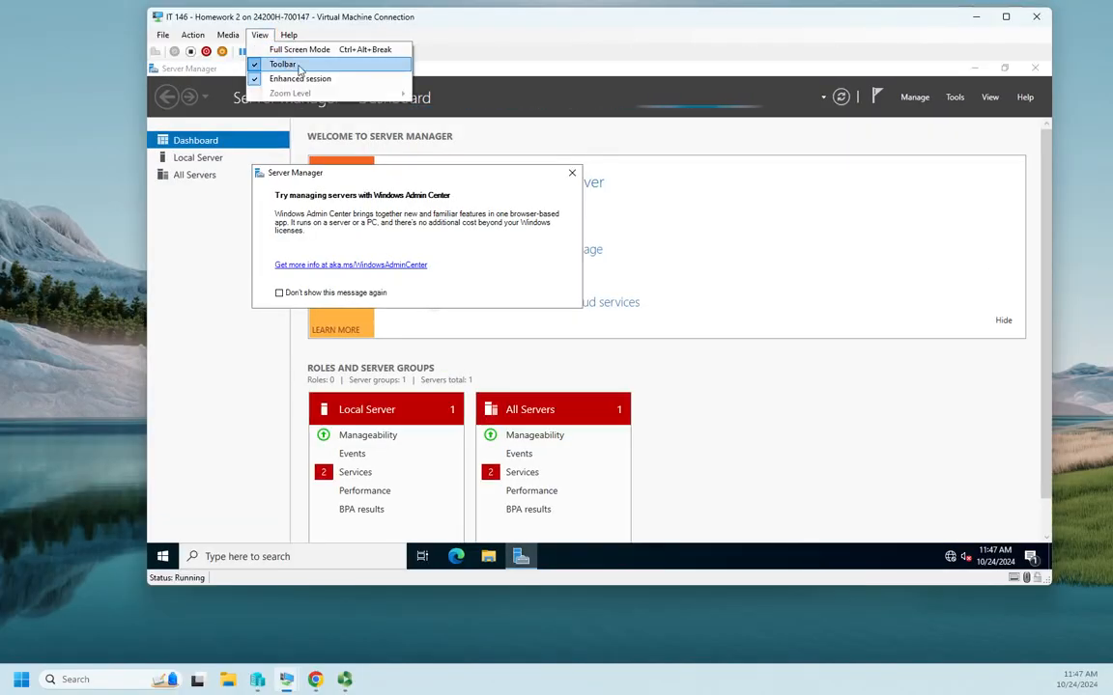
{"action": "left_click", "coordinate": [1006, 16]}
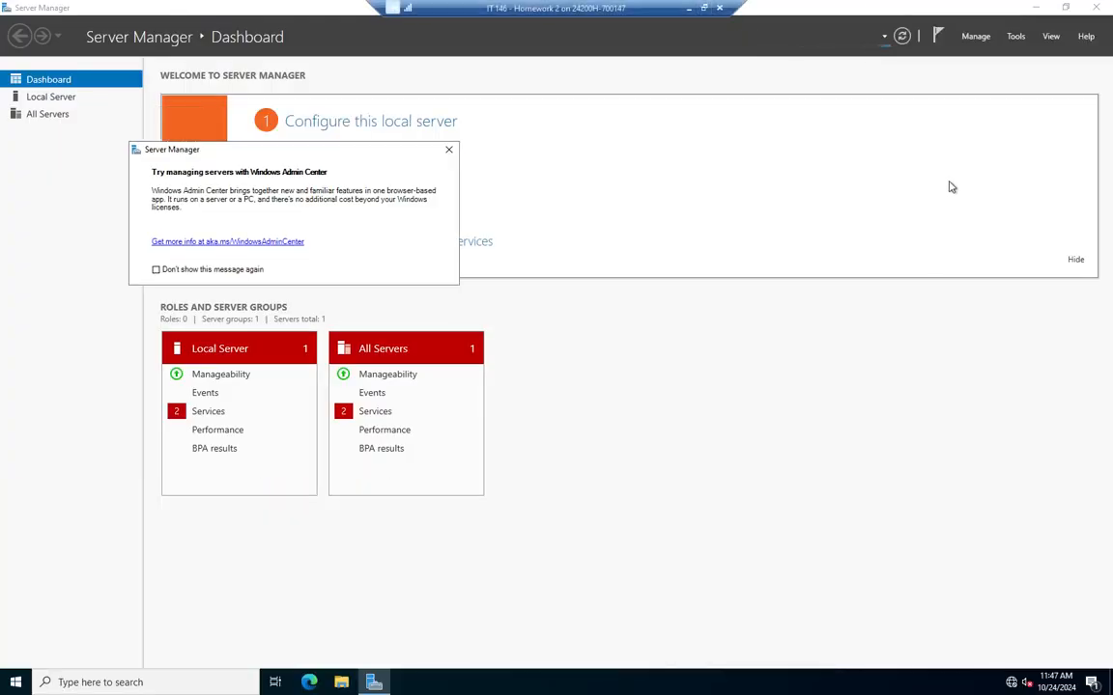
{"action": "left_click", "coordinate": [448, 150]}
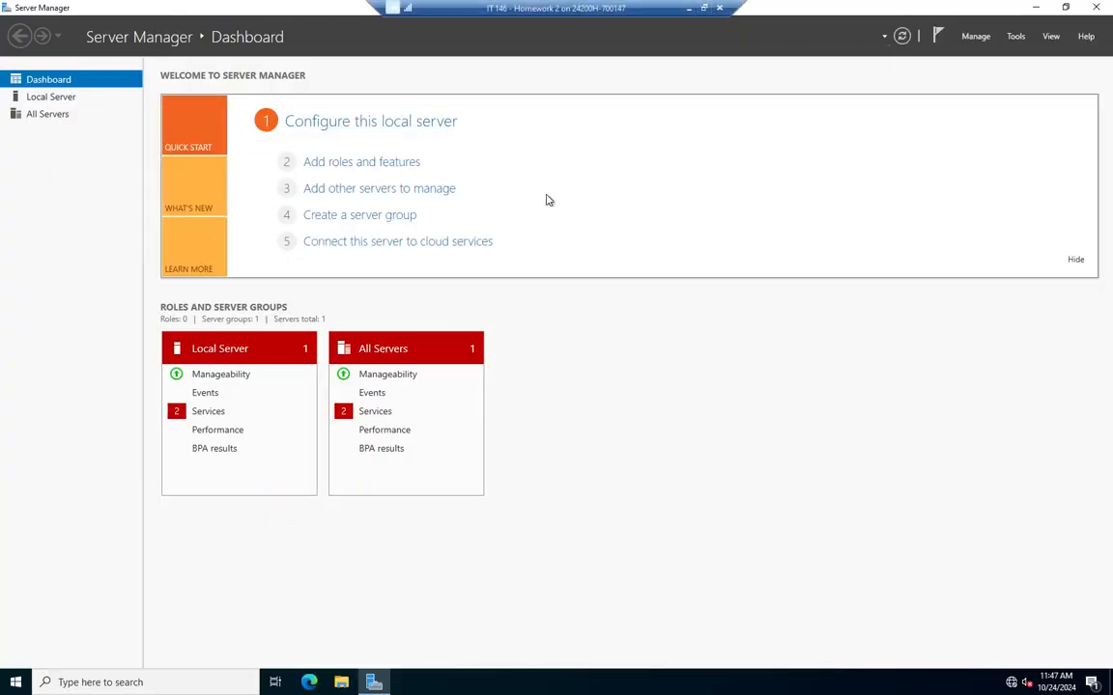
{"action": "left_click", "coordinate": [1016, 36]}
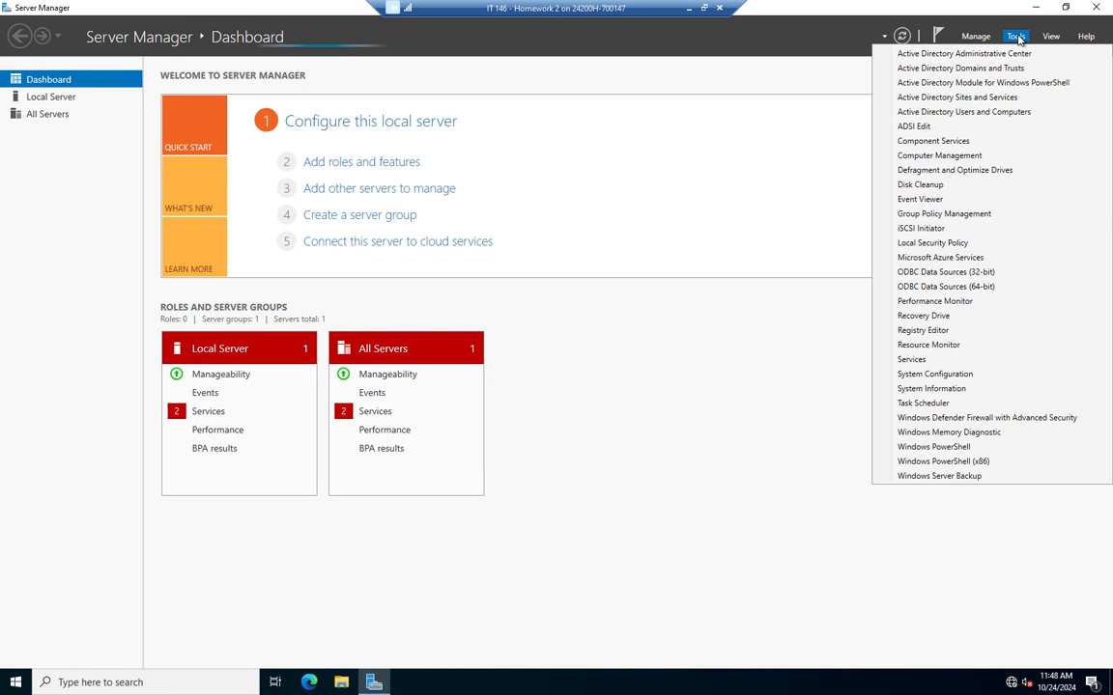
Launch Active Directory Users and Computers and expand child.Dalton.local to reveal its containers
{"action": "left_click", "coordinate": [963, 114]}
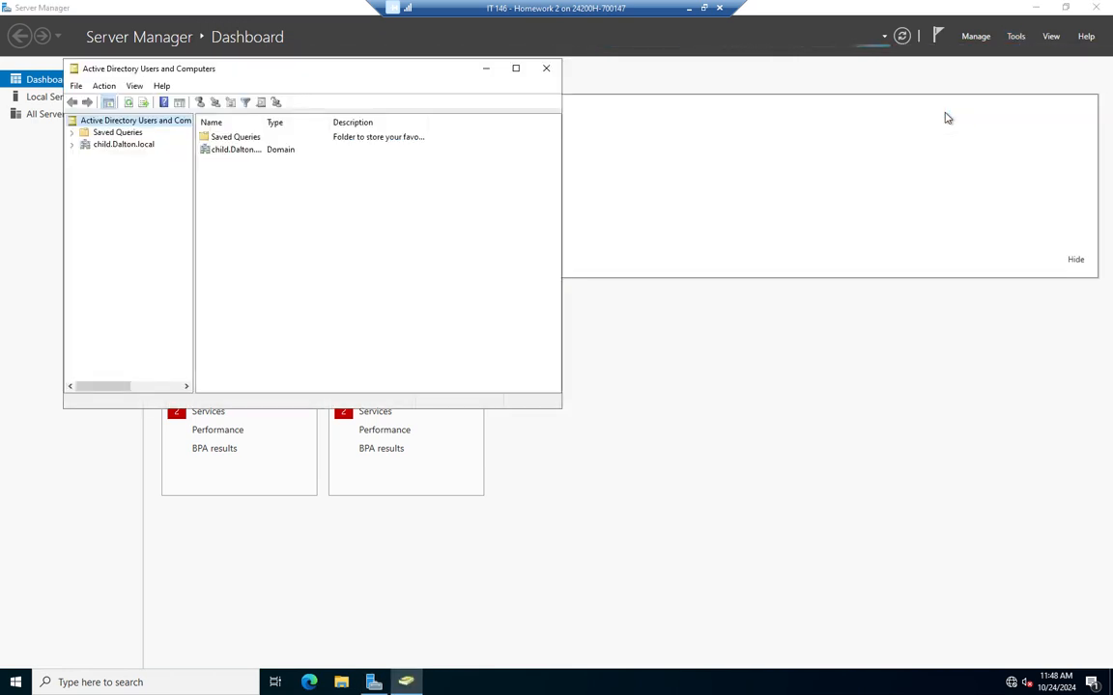
{"action": "left_click", "coordinate": [73, 148]}
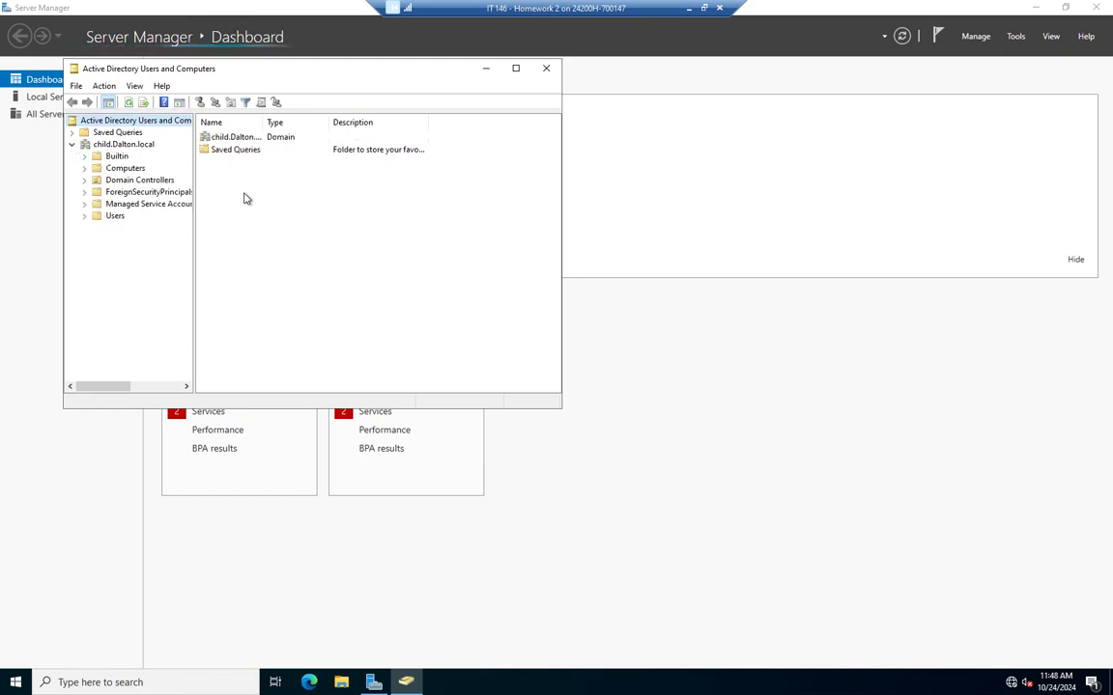